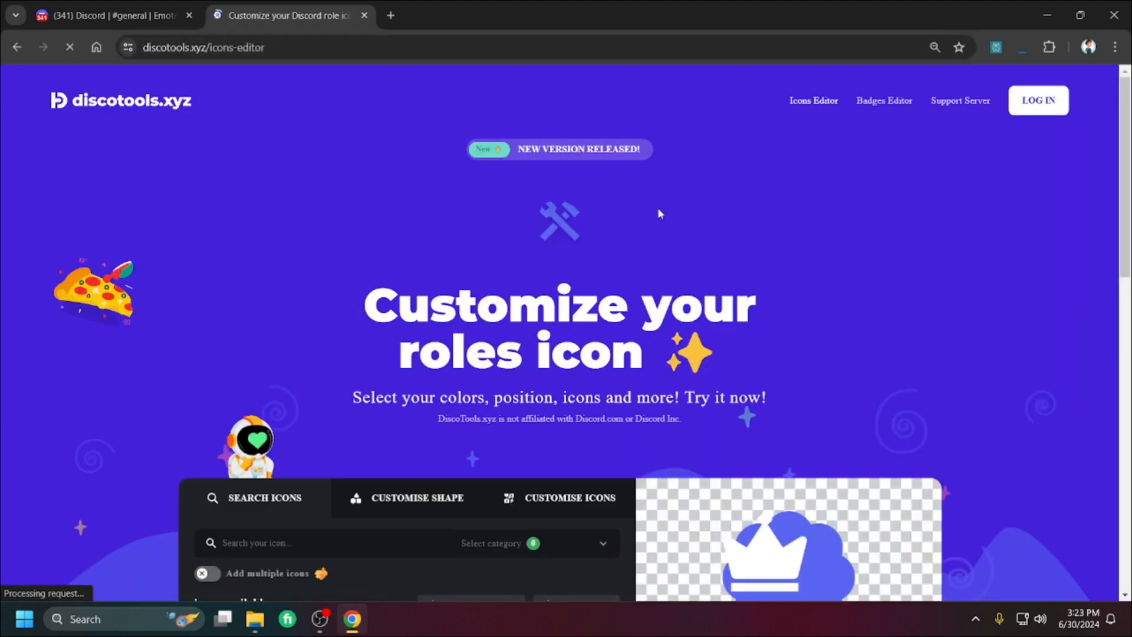
# Step: Log in to the DiscoTools icons editor with the Discord account and authorize its access
pyautogui.scroll(-3, 509, 371)
pyautogui.scroll(-2, 442, 394)
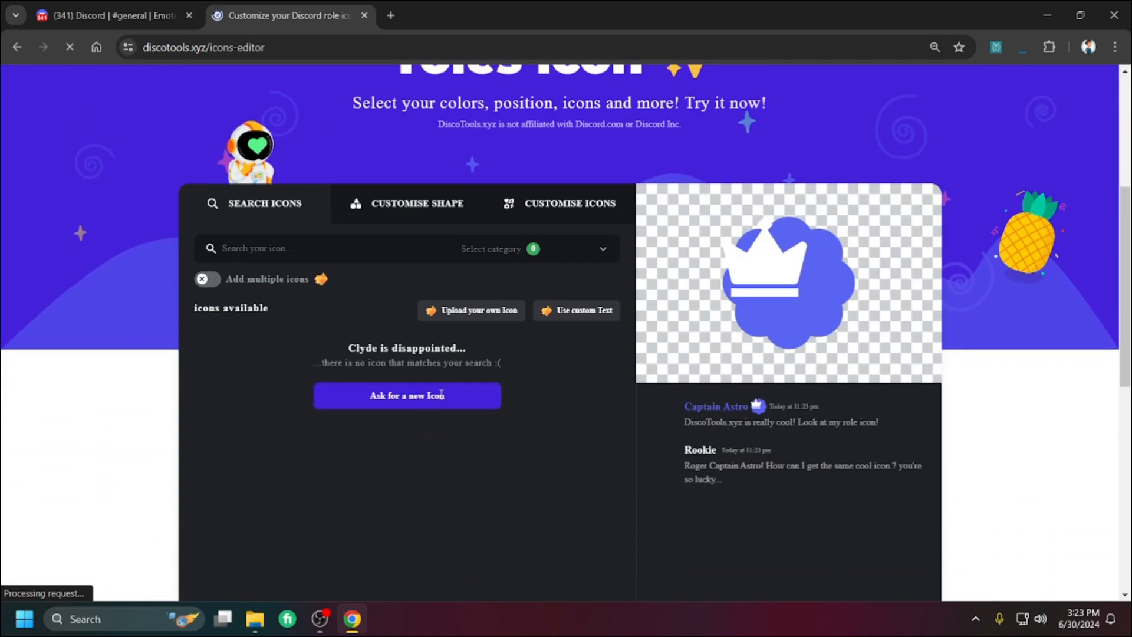
pyautogui.scroll(4, 619, 341)
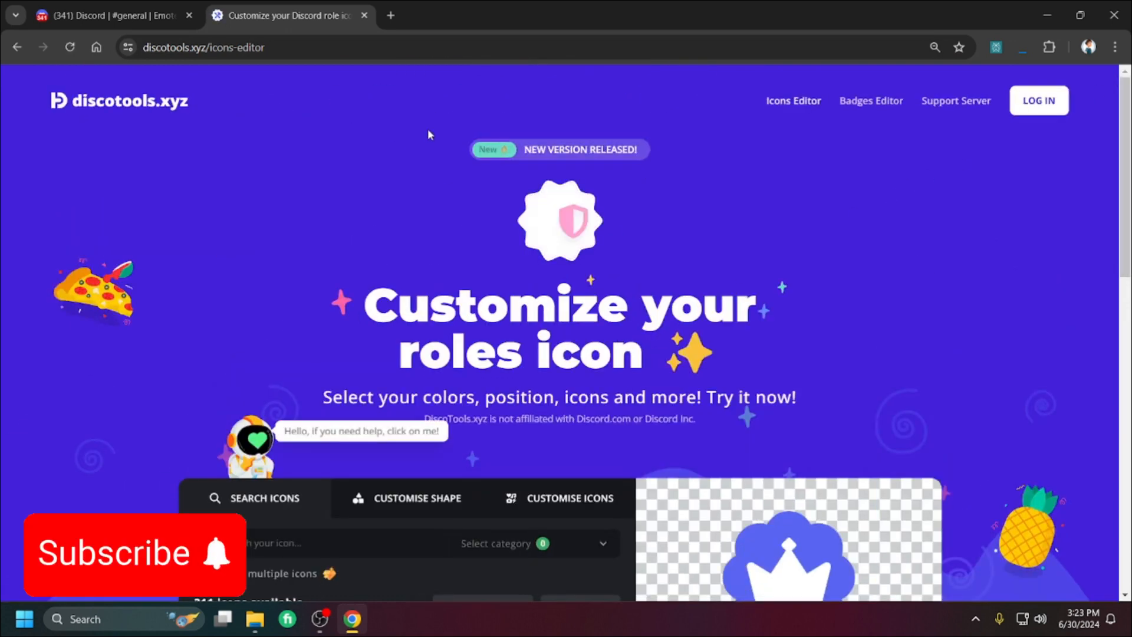
pyautogui.click(1037, 101)
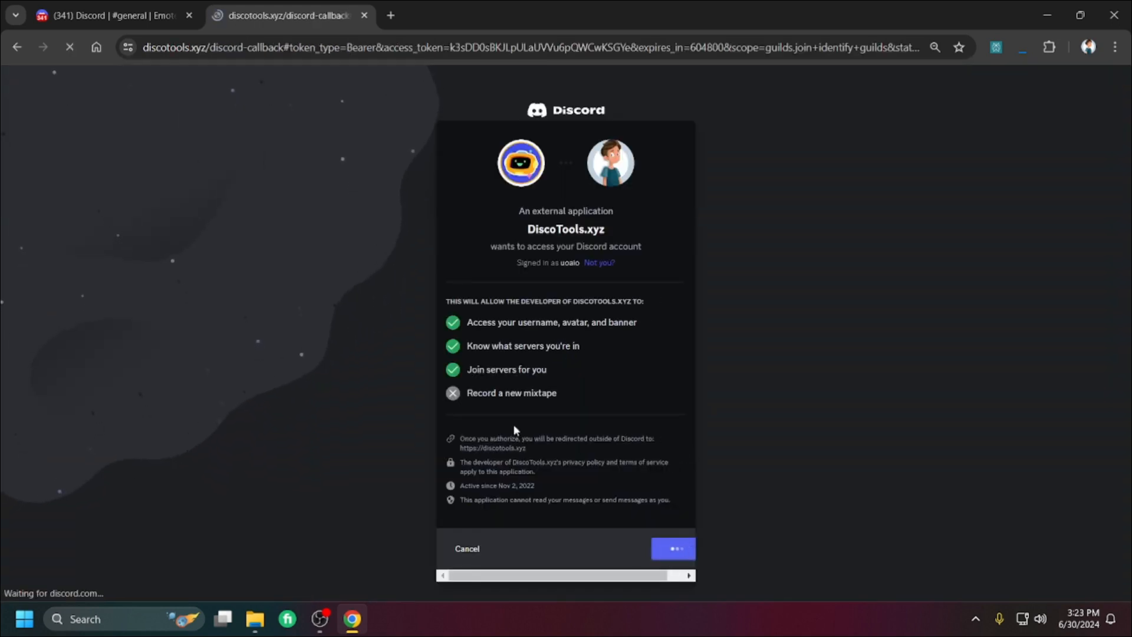
# Step: Browse to page 3 of the icon library and select the pumpkin face icon for the role icon
pyautogui.scroll(-4, 508, 403)
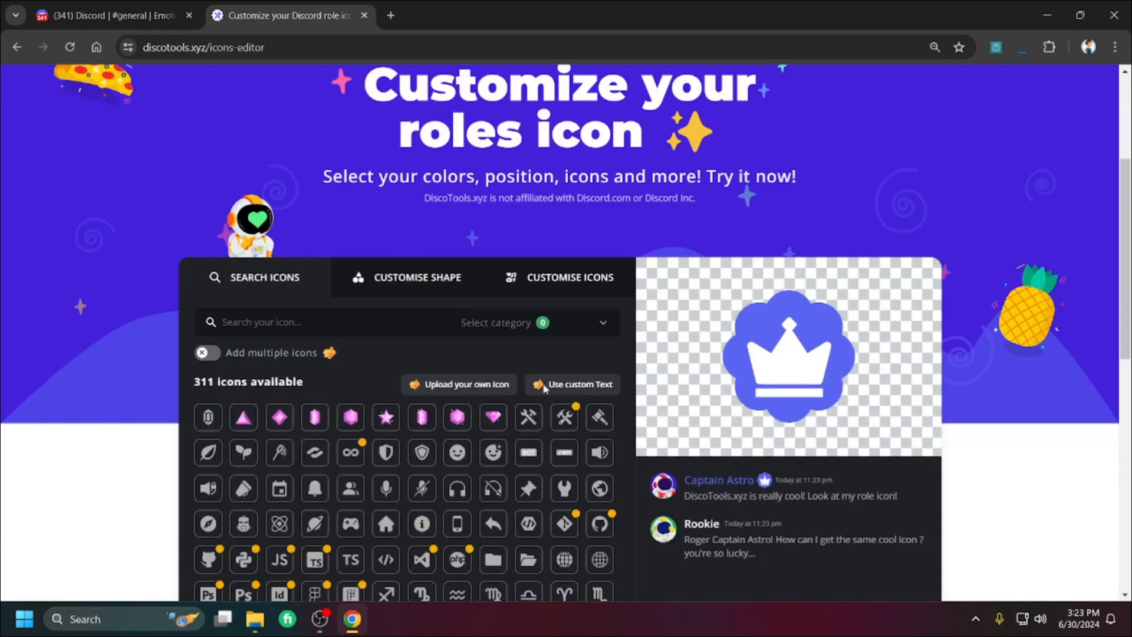
pyautogui.scroll(-3, 337, 417)
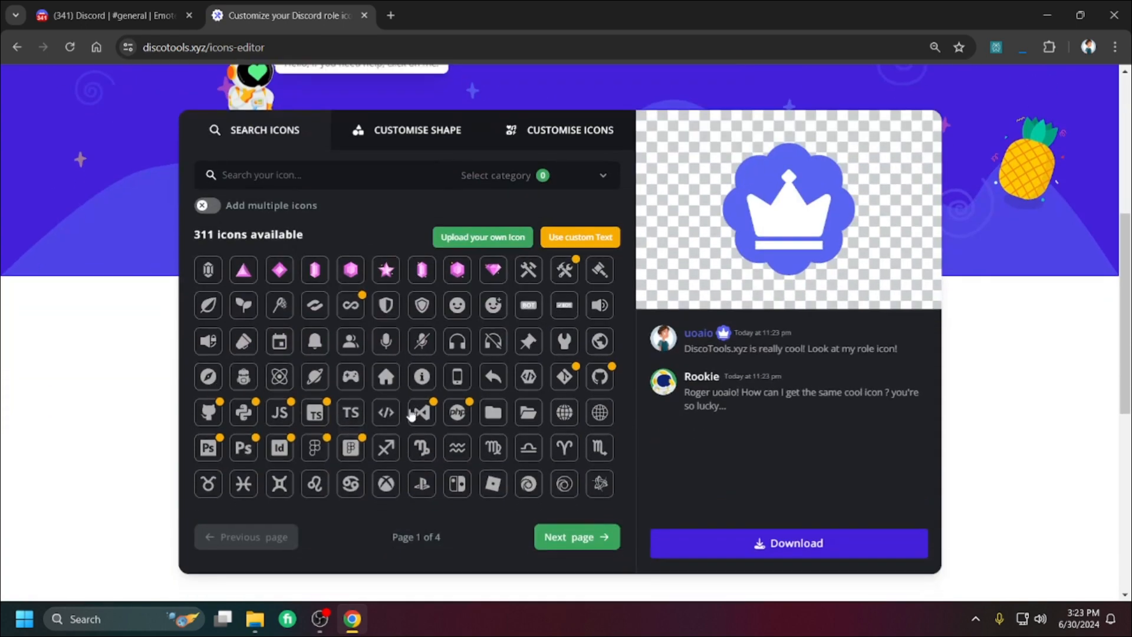
pyautogui.click(551, 550)
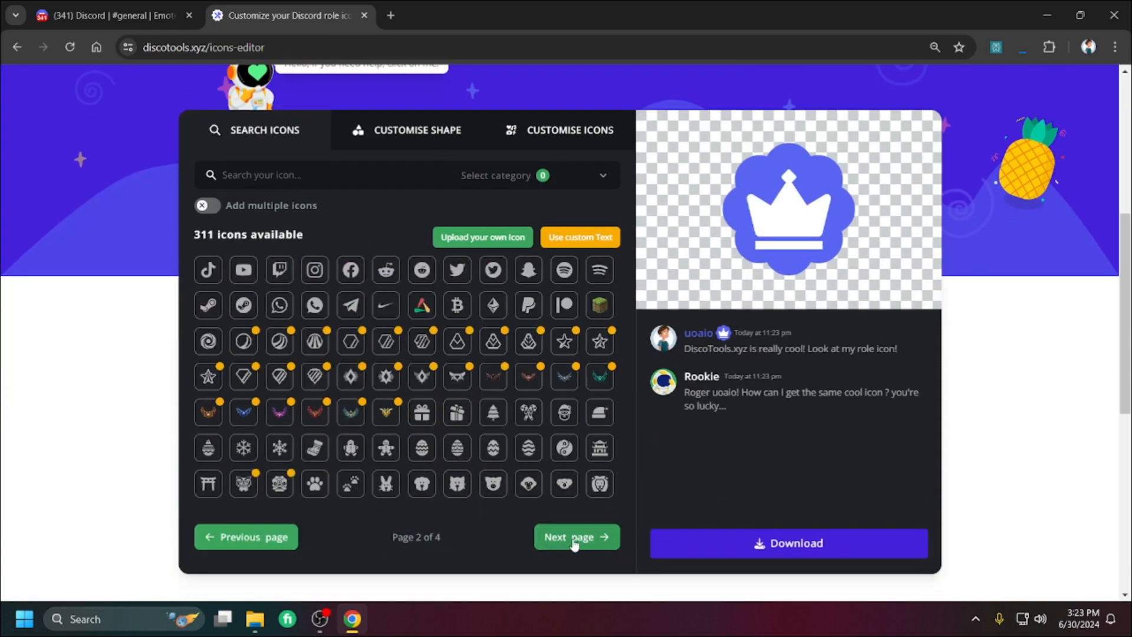
pyautogui.click(574, 544)
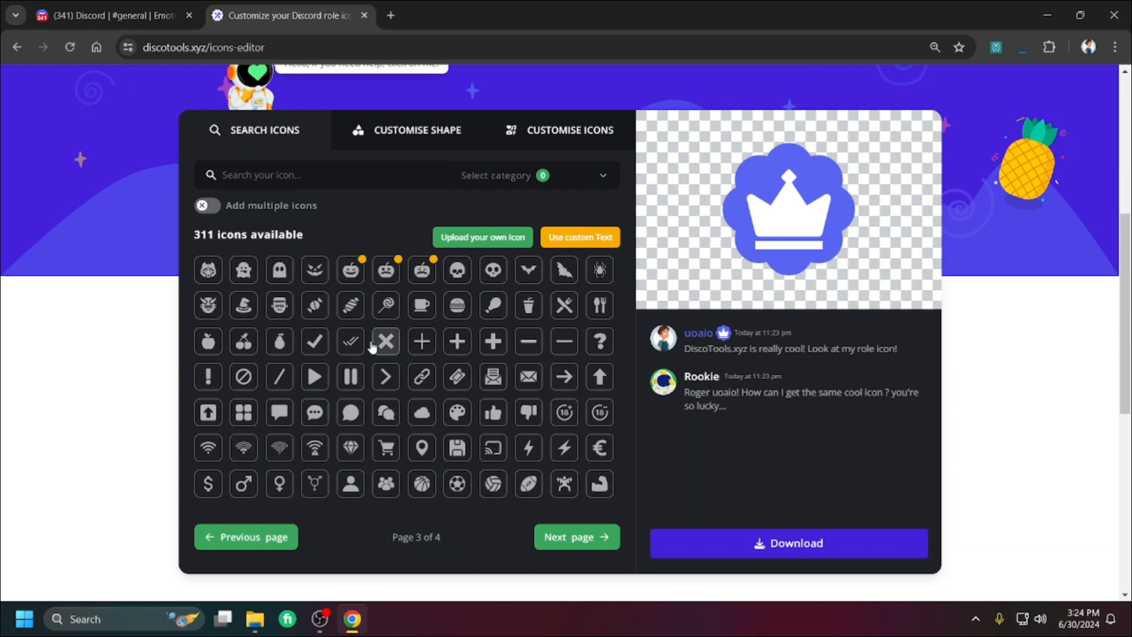
pyautogui.click(314, 341)
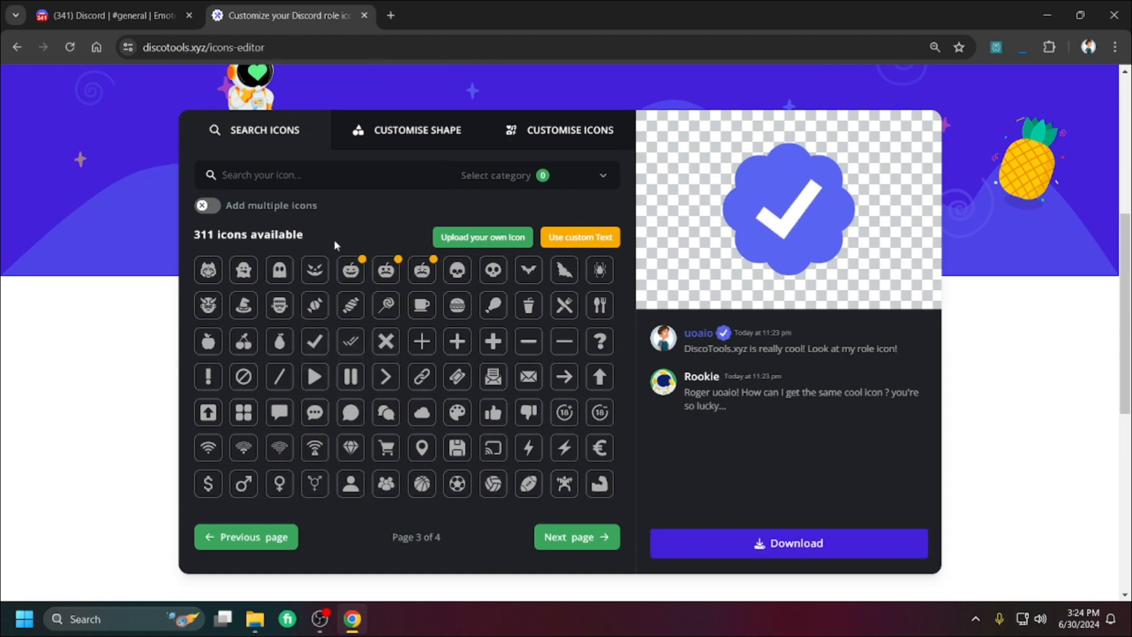
pyautogui.click(316, 270)
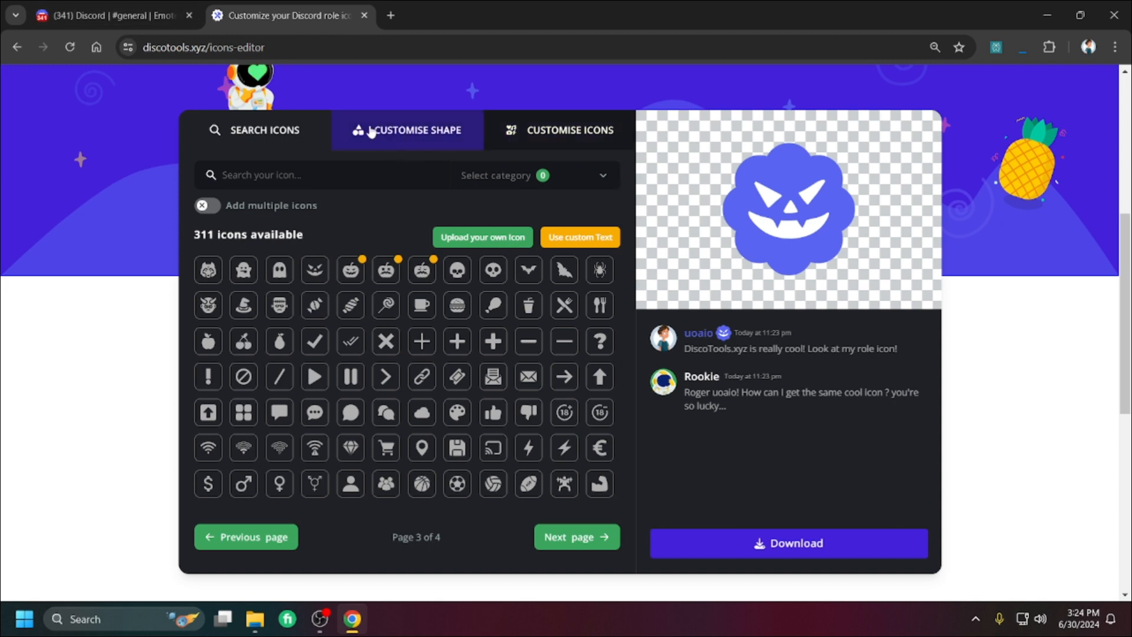
# Step: Switch to Discord and send the :green12monthboosting: star emoji in the #general channel of Emotes Green
pyautogui.click(168, 16)
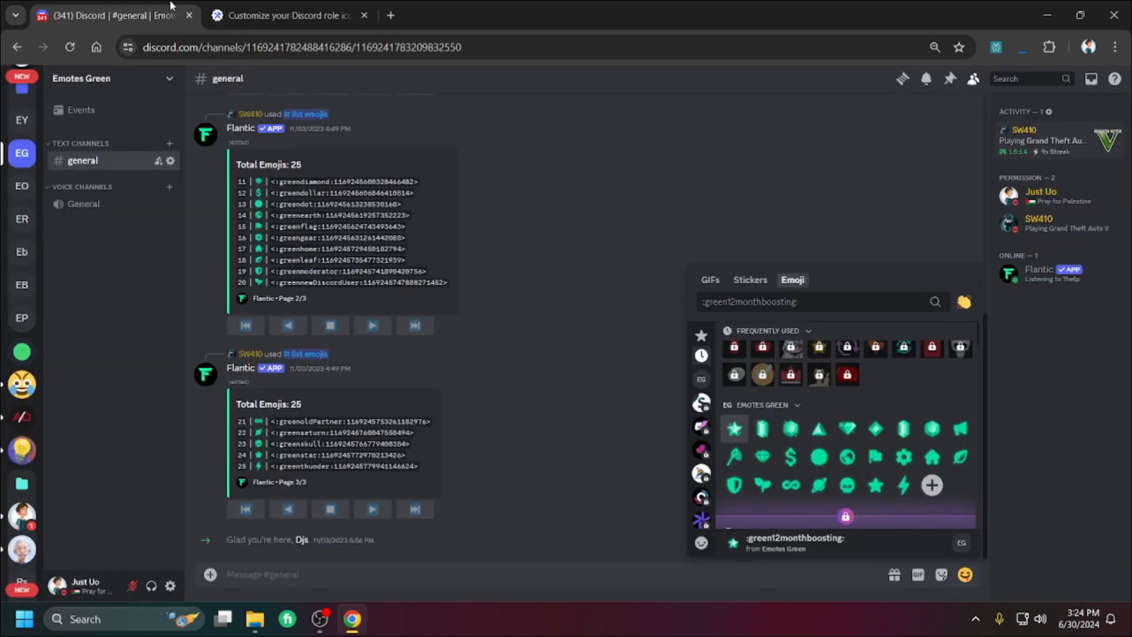
pyautogui.click(746, 423)
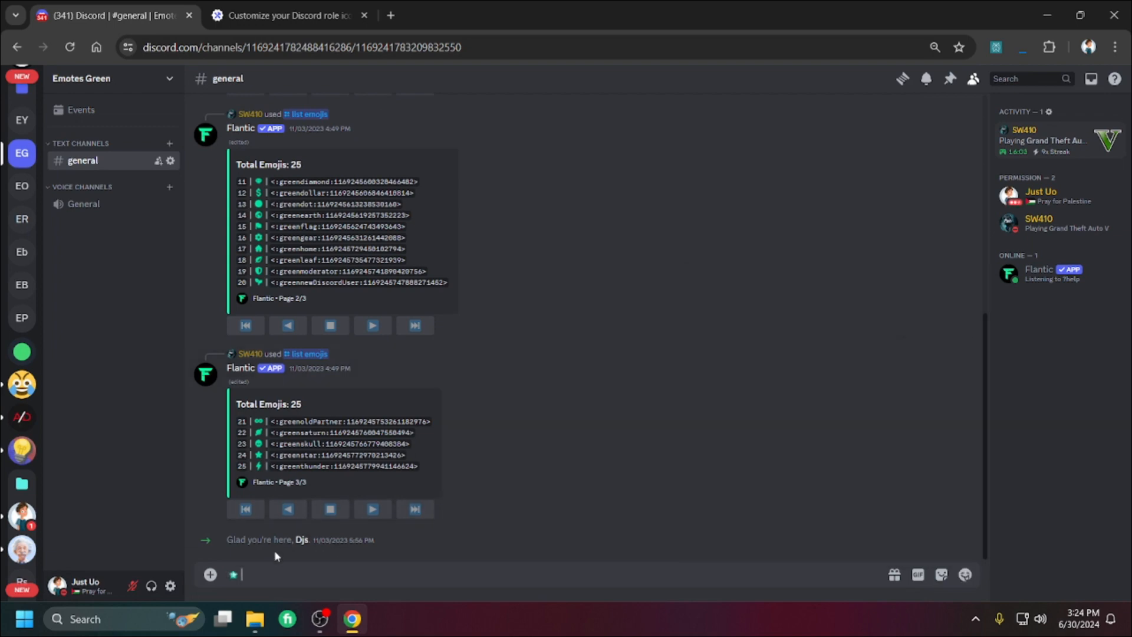
pyautogui.press('Return')
# Step: Copy the sent star emoji's image link and post it in #general without the ".webp?size=96&quality=lossless" ending
pyautogui.click(241, 537)
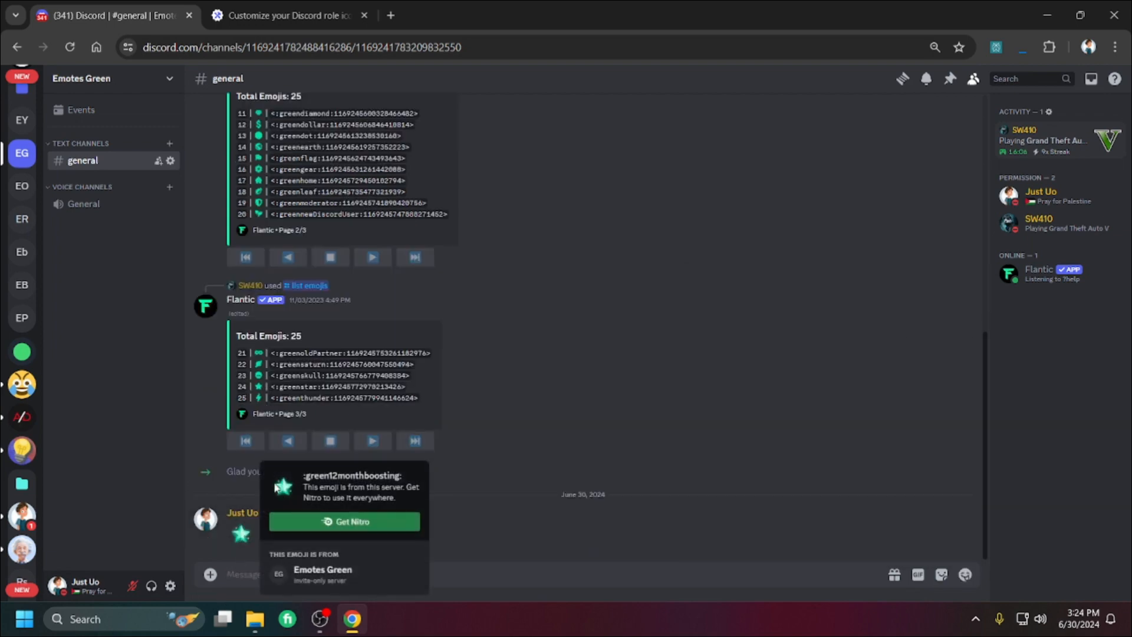
pyautogui.rightClick(277, 486)
pyautogui.click(307, 356)
pyautogui.hotkey('ctrl', 'v')
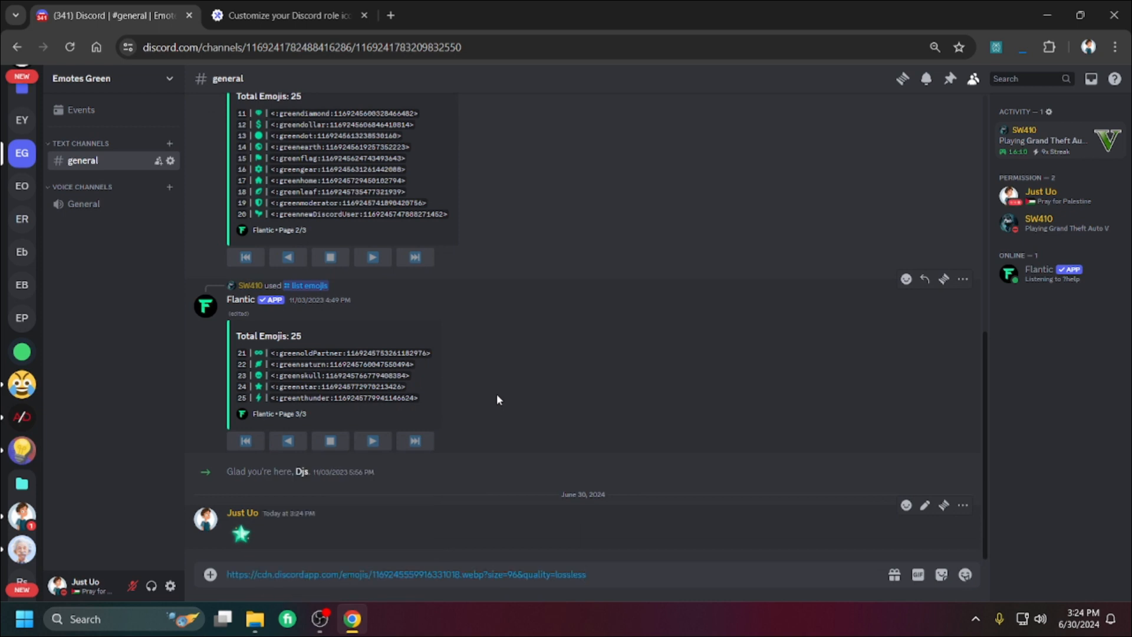
pyautogui.press('BackSpace')
pyautogui.press('BackSpace')
pyautogui.press('BackSpace')
pyautogui.press('BackSpace')
pyautogui.press('BackSpace')
pyautogui.press('BackSpace')
pyautogui.press('BackSpace')
pyautogui.press('BackSpace')
pyautogui.press('BackSpace')
pyautogui.press('BackSpace')
pyautogui.press('BackSpace')
pyautogui.press('BackSpace')
pyautogui.press('BackSpace')
pyautogui.press('BackSpace')
pyautogui.press('BackSpace')
pyautogui.press('BackSpace')
pyautogui.press('BackSpace')
pyautogui.press('BackSpace')
pyautogui.press('BackSpace')
pyautogui.press('BackSpace')
pyautogui.press('Return')
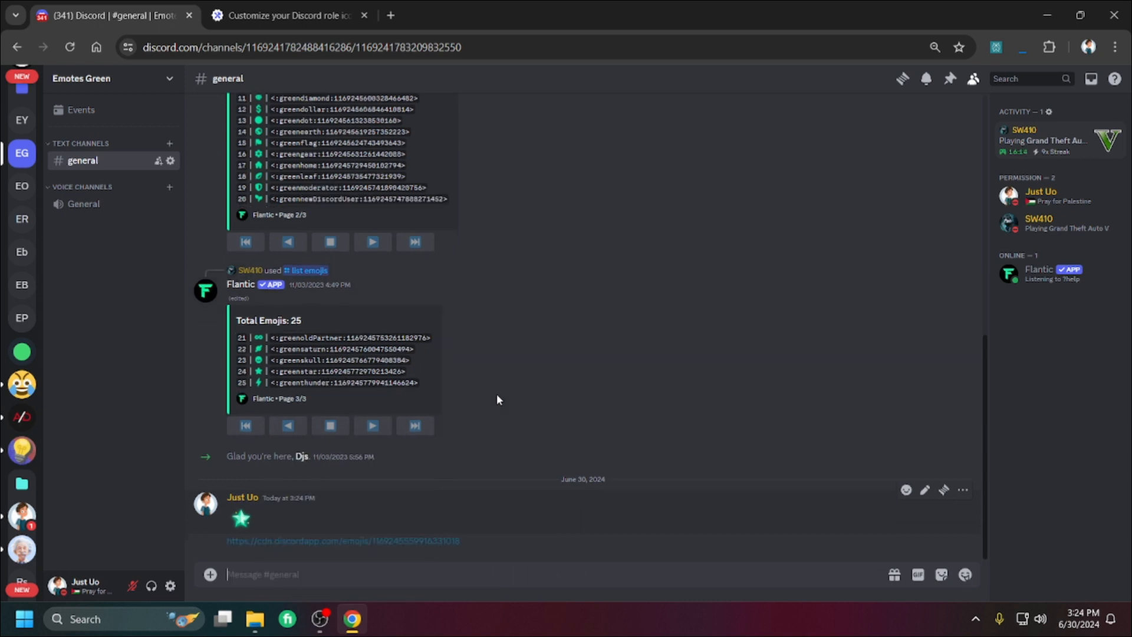
# Step: Open the posted emoji link in the browser and save the star image as 1169245559916331018.png
pyautogui.click(265, 508)
pyautogui.click(550, 382)
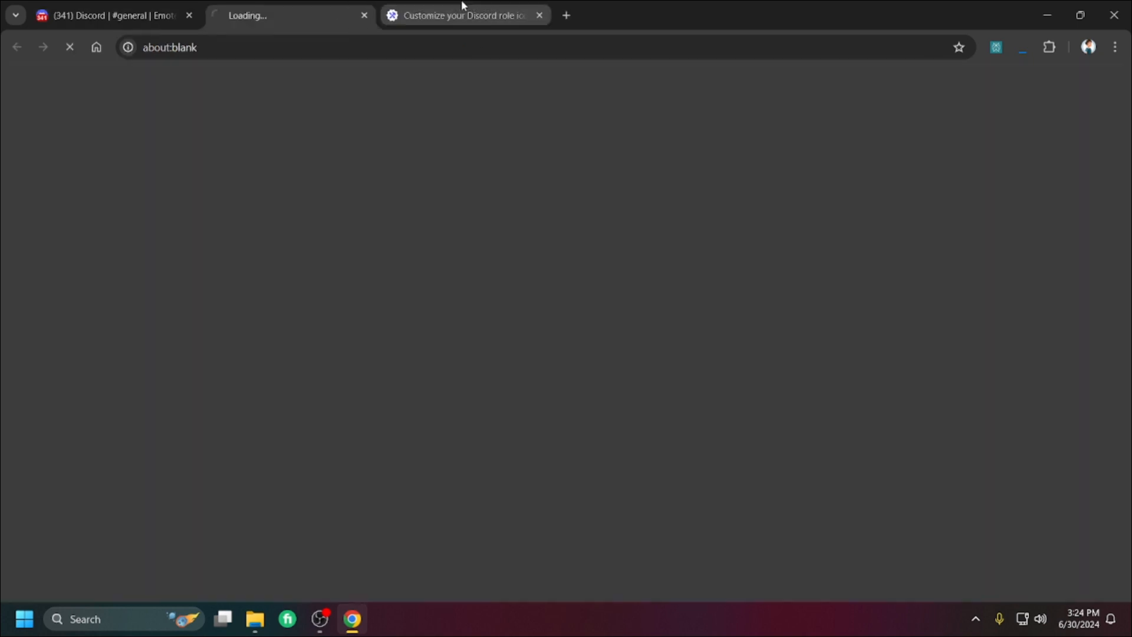
pyautogui.rightClick(556, 339)
pyautogui.click(557, 371)
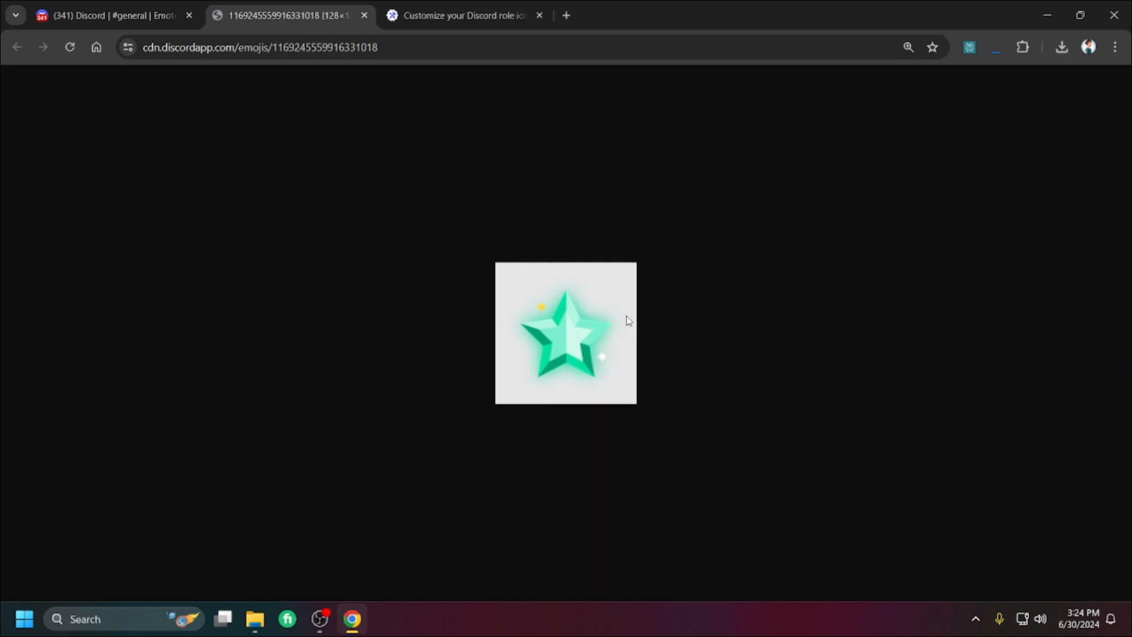
pyautogui.click(462, 329)
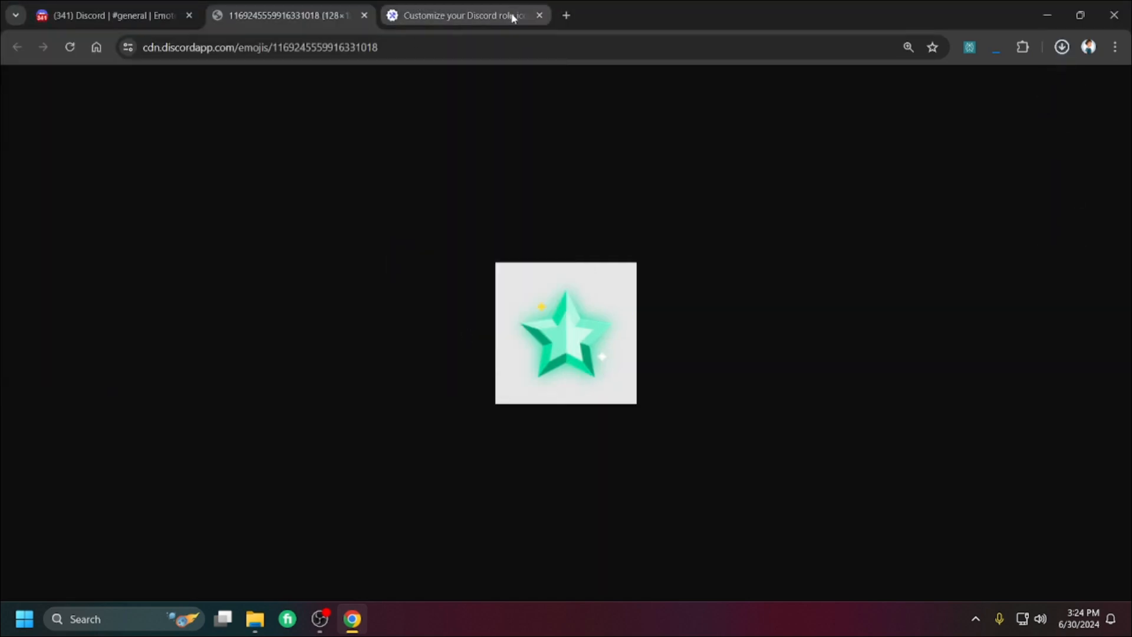
# Step: Go to imagecolorpicker.com and load the downloaded star image 1169245559916331018.png into its color picker
pyautogui.click(412, 51)
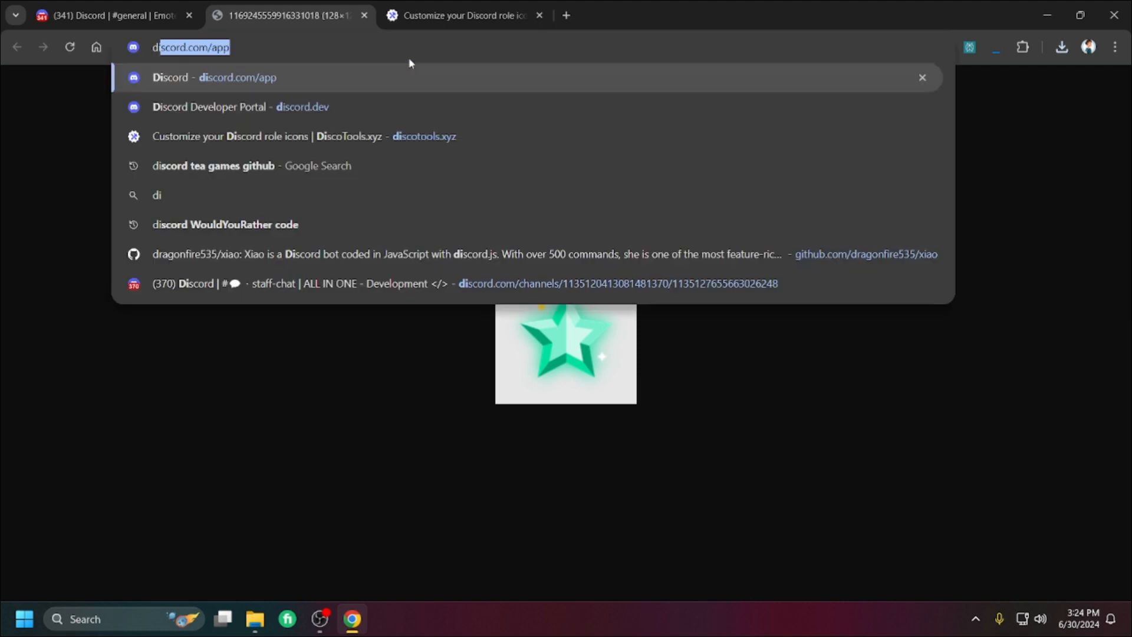
pyautogui.write('ima')
pyautogui.press('Return')
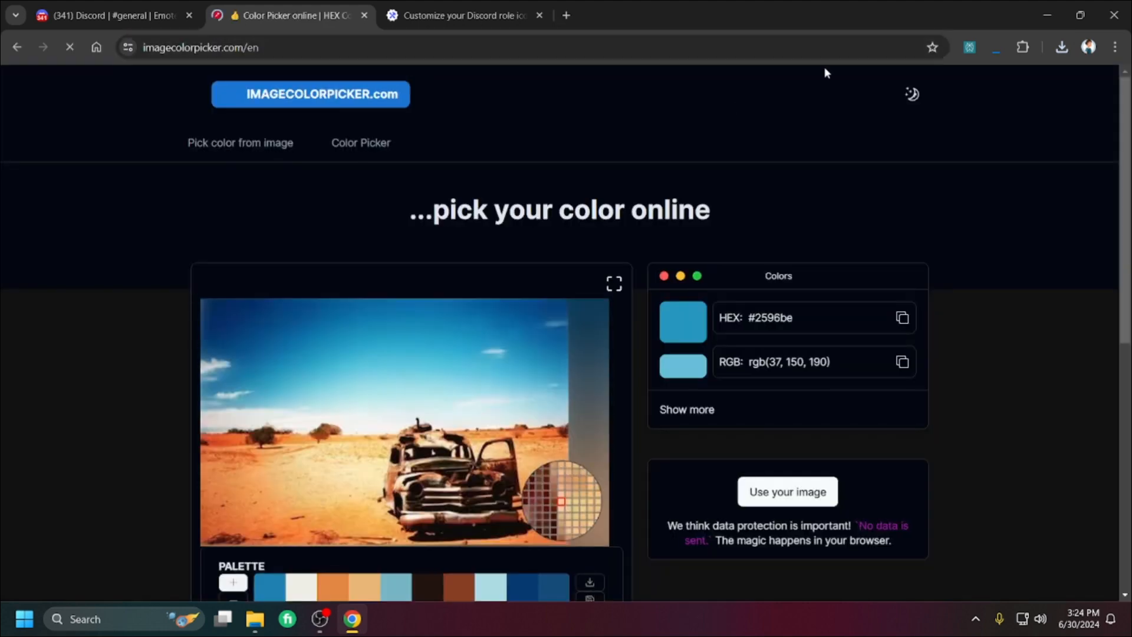
pyautogui.click(1061, 47)
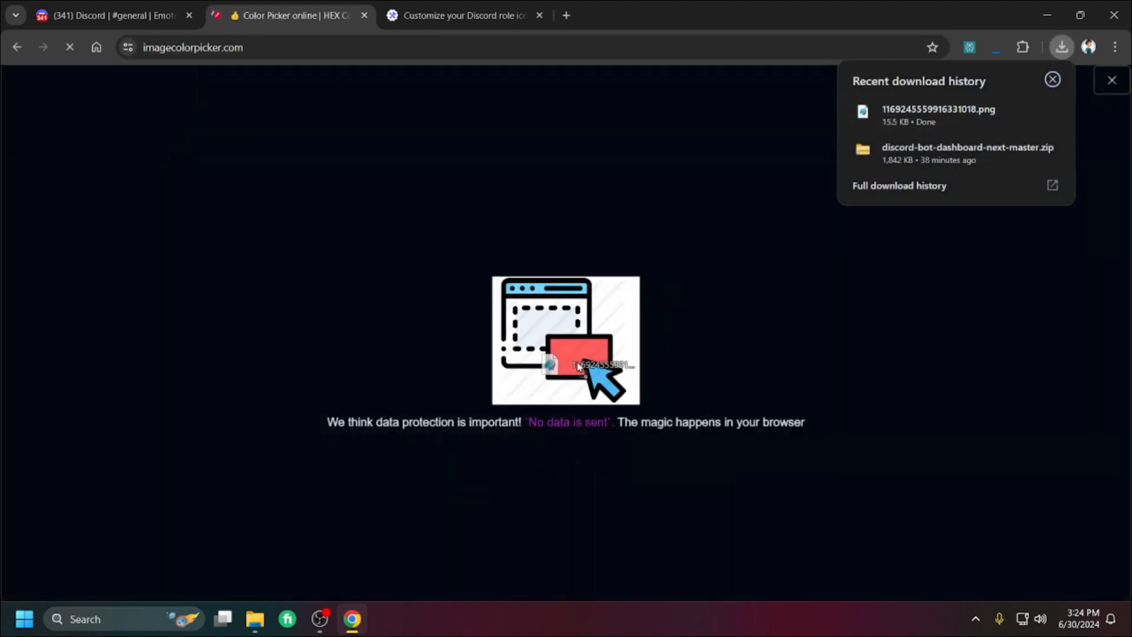
pyautogui.scroll(-5, 563, 358)
pyautogui.scroll(5, 563, 359)
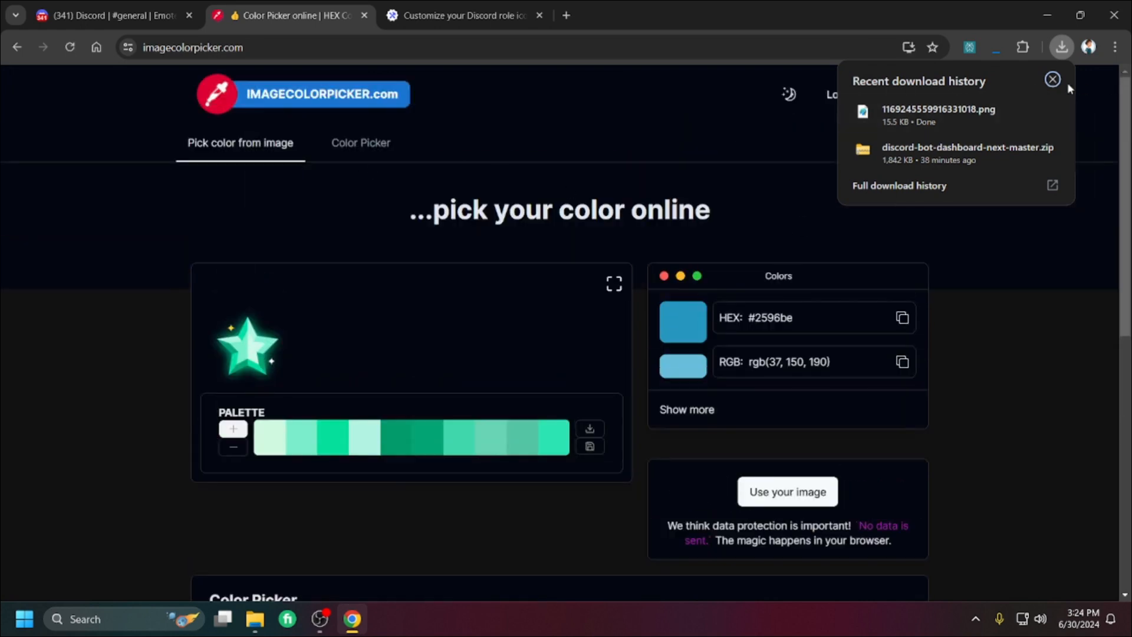
pyautogui.click(1052, 79)
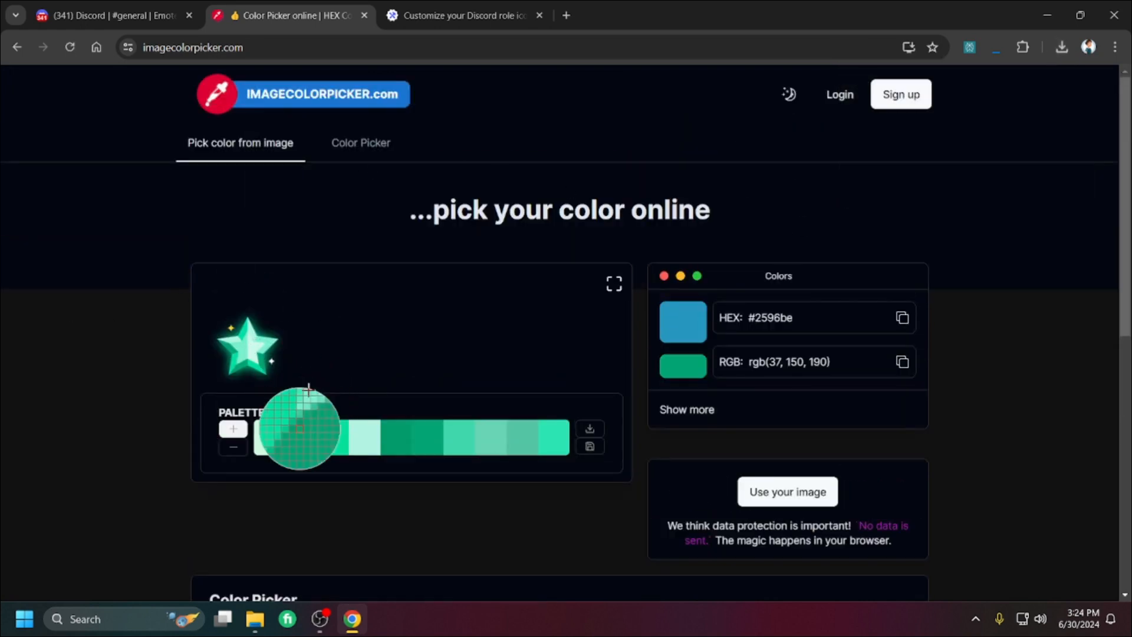
# Step: Pick the vivid green #05e09c from the star image's palette and copy its HEX code
pyautogui.click(334, 446)
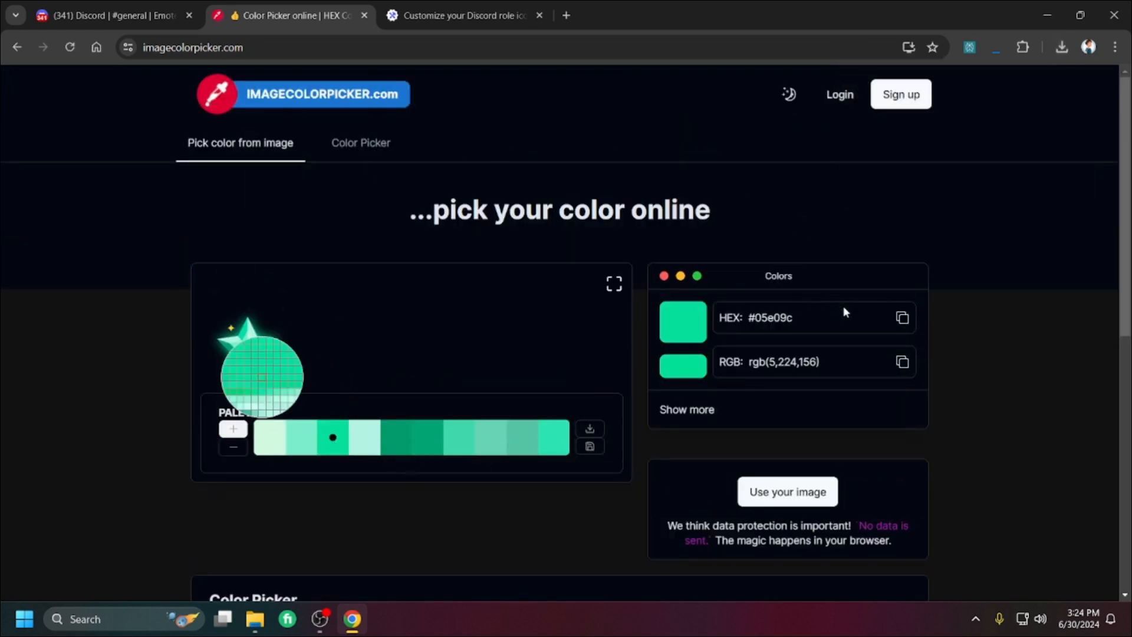
pyautogui.click(902, 321)
# Step: Return to the DiscoTools icons editor and remove the background shape behind the pumpkin icon
pyautogui.click(460, 15)
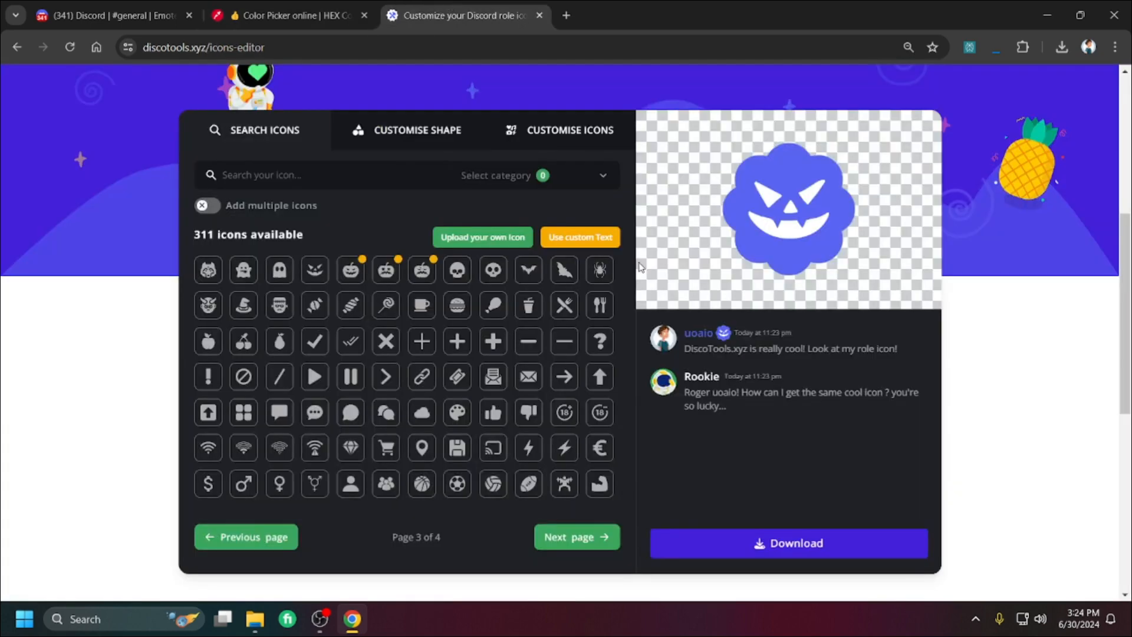
pyautogui.click(397, 141)
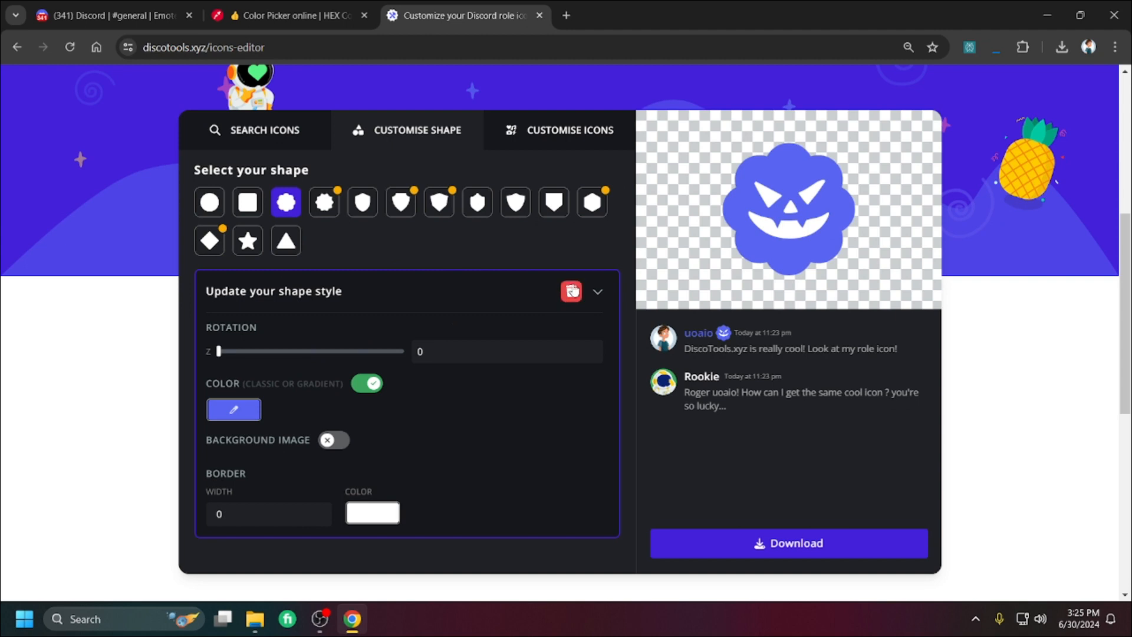
pyautogui.click(571, 290)
# Step: Set the Pumpkin icon's solid color to the copied HEX value #05e09c
pyautogui.click(523, 130)
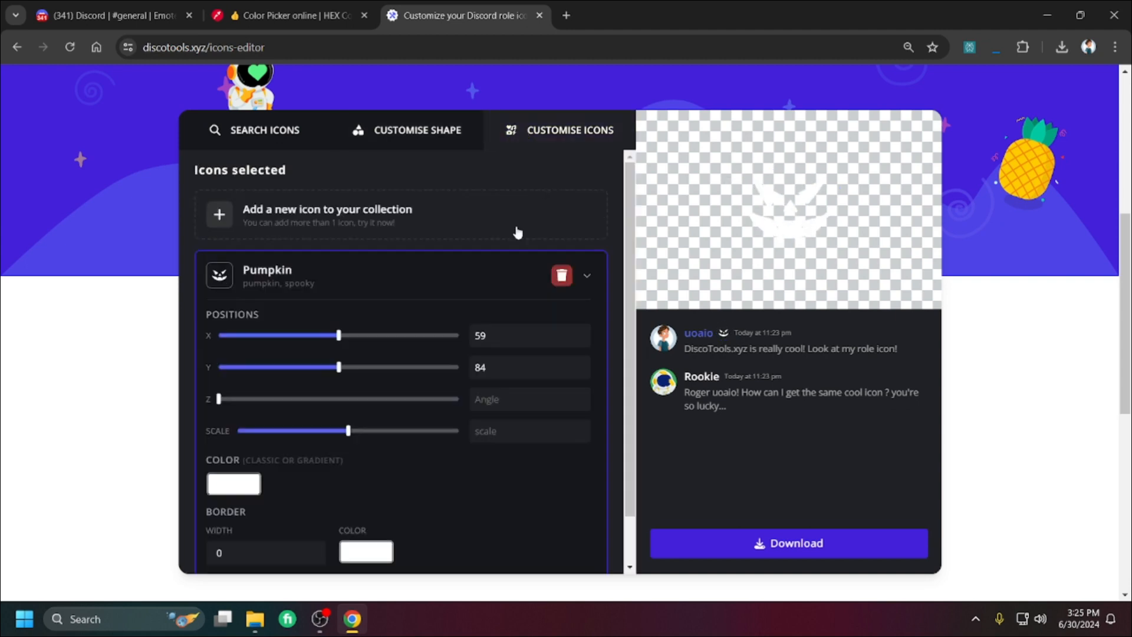
pyautogui.scroll(-1, 238, 420)
pyautogui.click(231, 432)
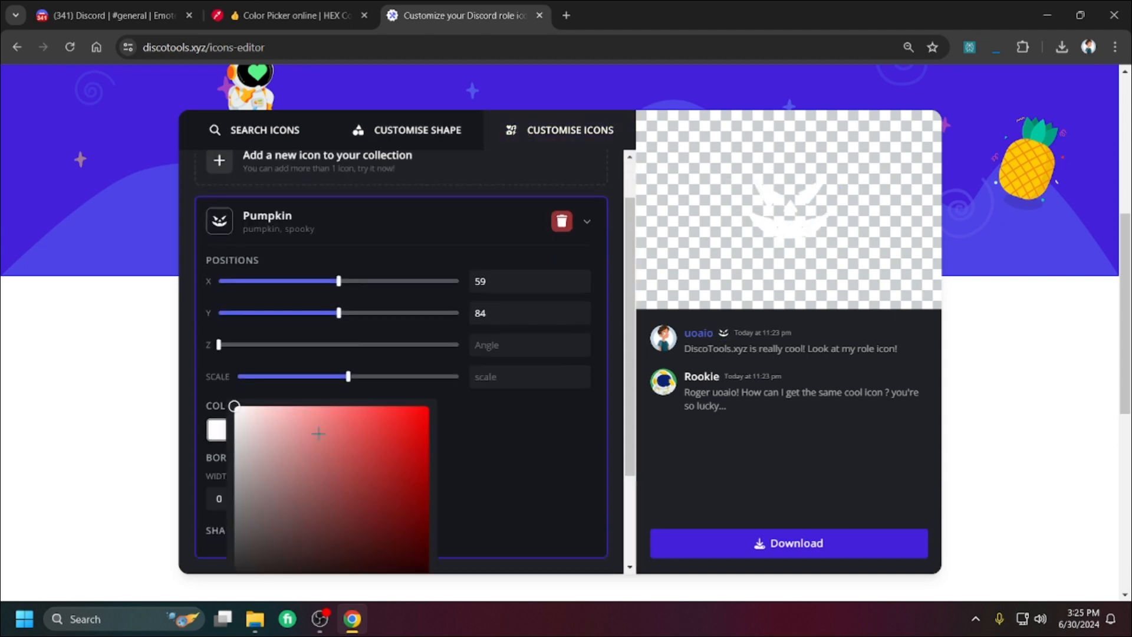
pyautogui.scroll(-2, 330, 433)
pyautogui.scroll(-3, 306, 498)
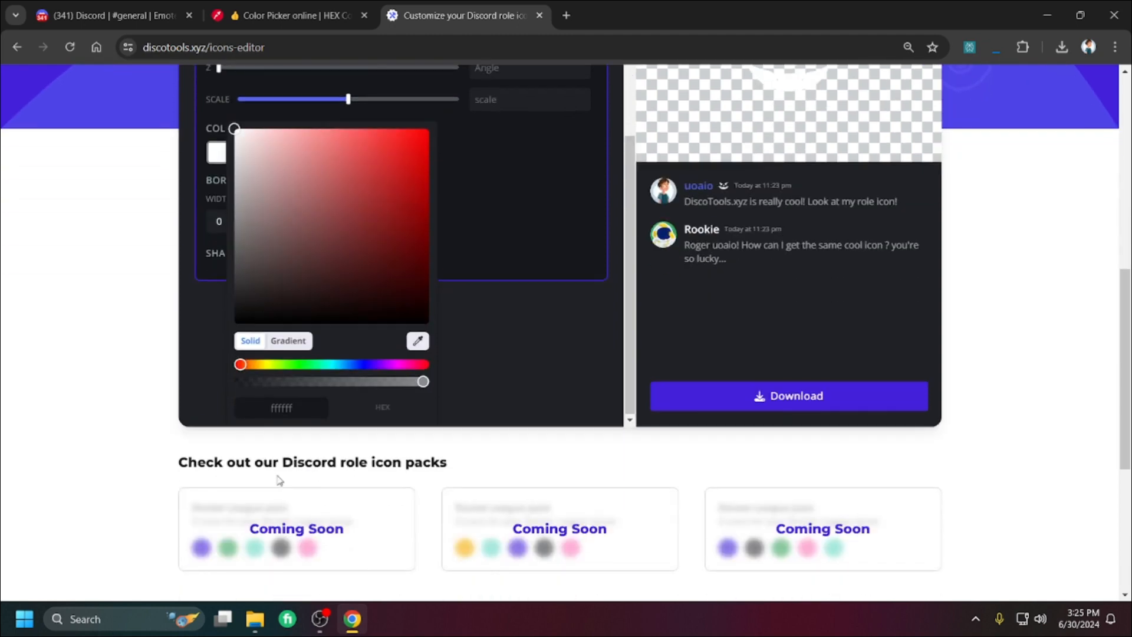
pyautogui.click(253, 348)
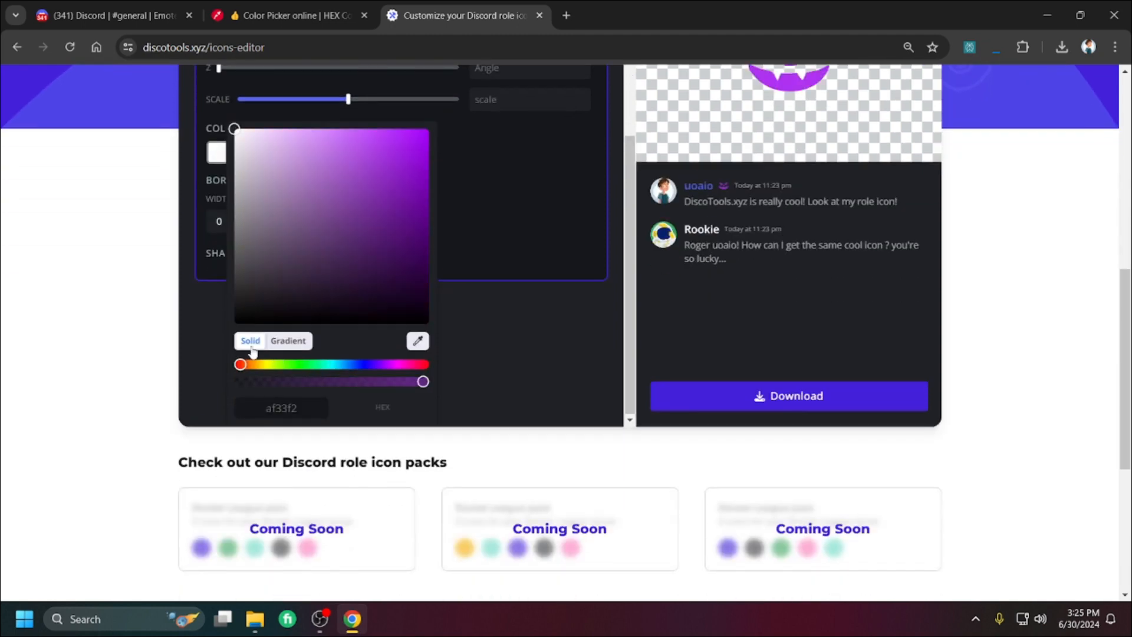
pyautogui.scroll(-3, 417, 382)
pyautogui.scroll(3, 415, 381)
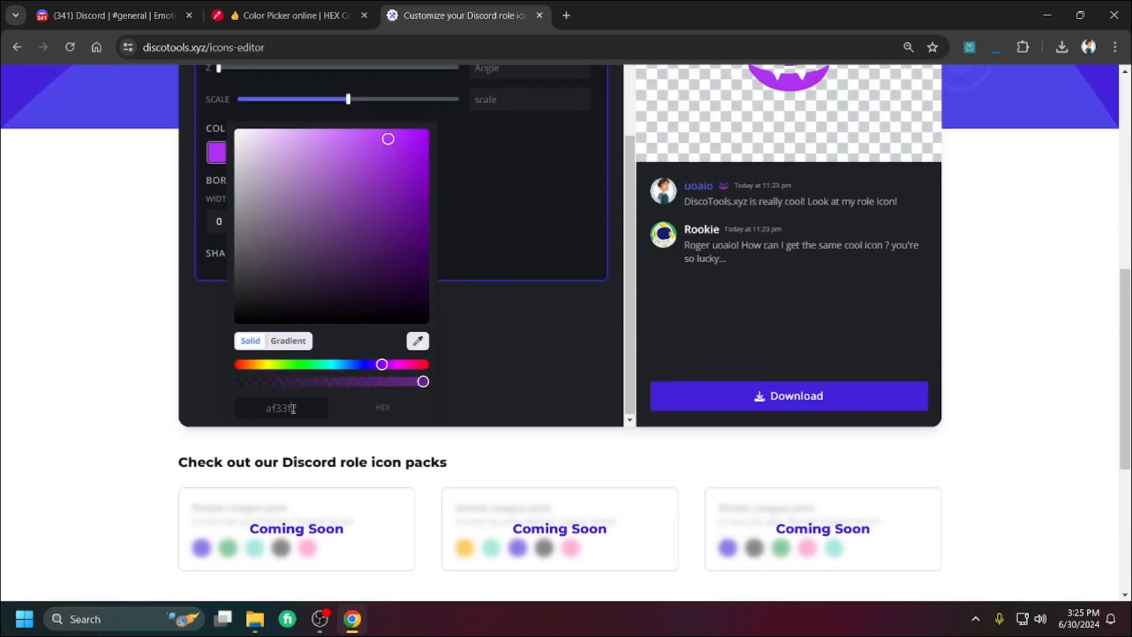
pyautogui.hotkey('ctrl', 'v')
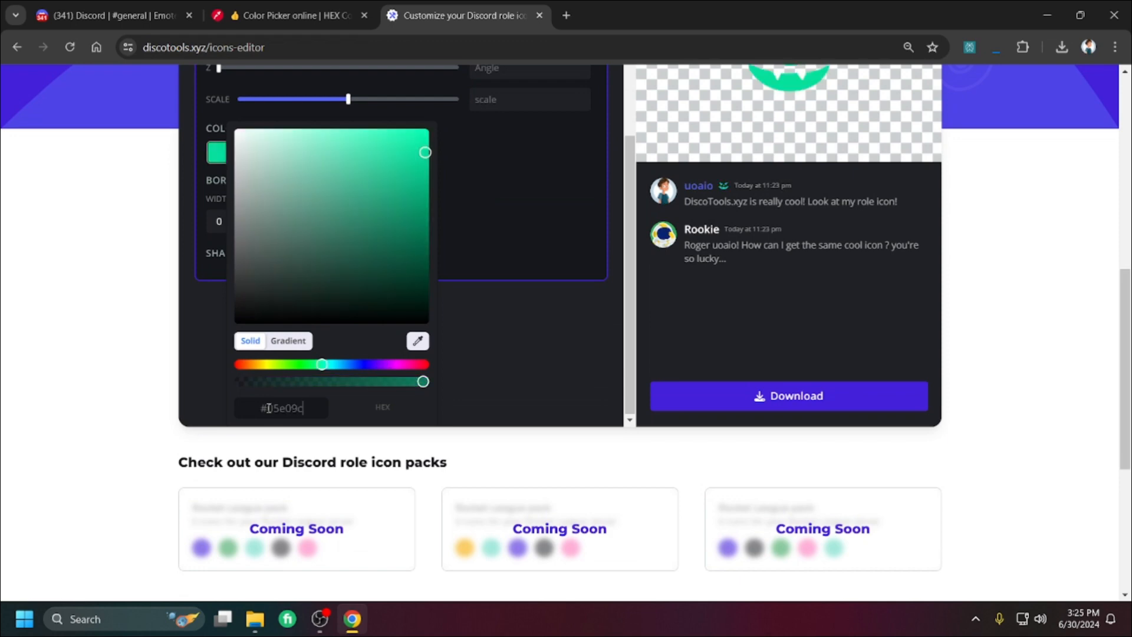
pyautogui.click(482, 361)
# Step: Enable the Pumpkin icon's shadow and set the shadow color to the copied green #05e09c
pyautogui.scroll(4, 482, 361)
pyautogui.scroll(-1, 377, 457)
pyautogui.click(273, 472)
pyautogui.scroll(-3, 356, 467)
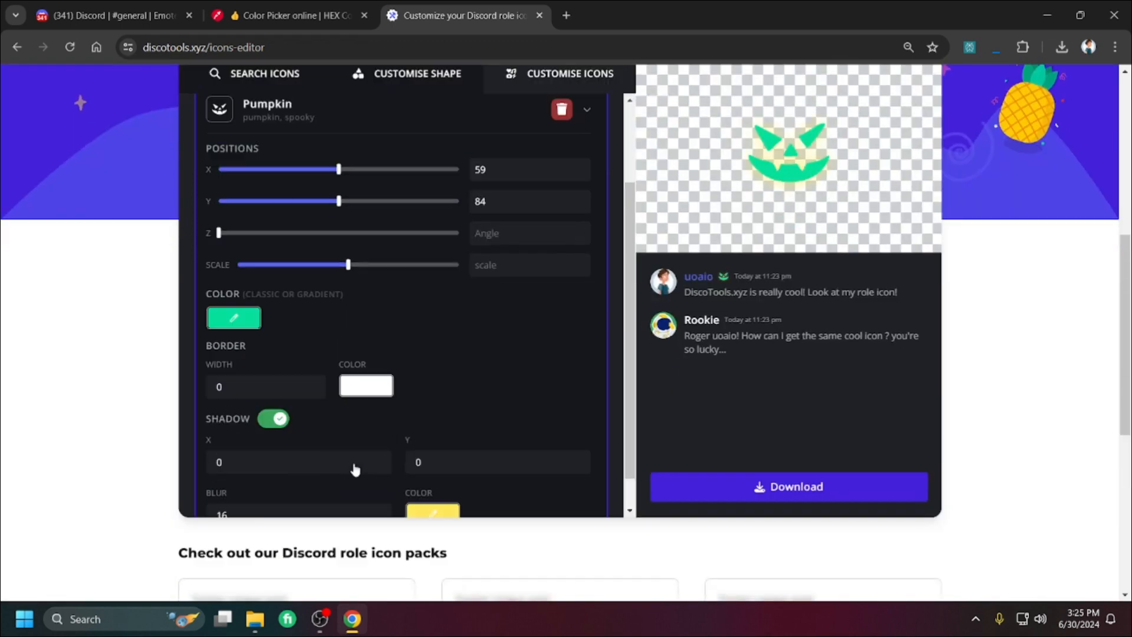
pyautogui.click(425, 414)
pyautogui.scroll(-3, 424, 414)
pyautogui.doubleClick(476, 412)
pyautogui.hotkey('ctrl', 'v')
pyautogui.scroll(3, 460, 407)
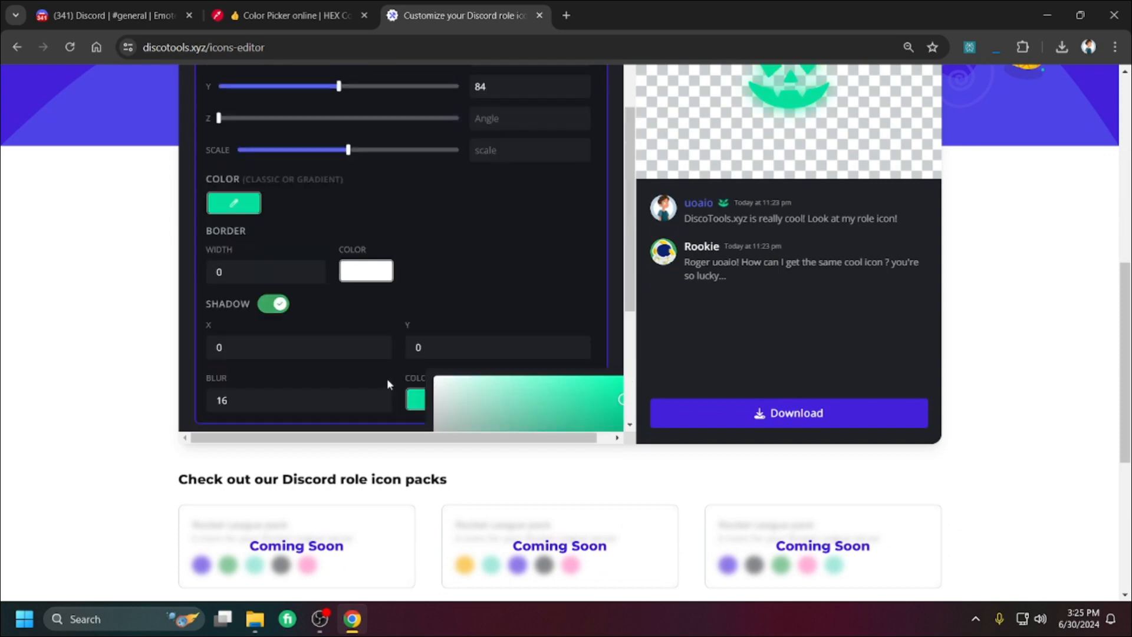
# Step: Set the Pumpkin icon's shadow blur to 7 and its X and Y offsets to 1
pyautogui.scroll(-1, 354, 377)
pyautogui.click(280, 330)
pyautogui.press('BackSpace')
pyautogui.scroll(3, 212, 397)
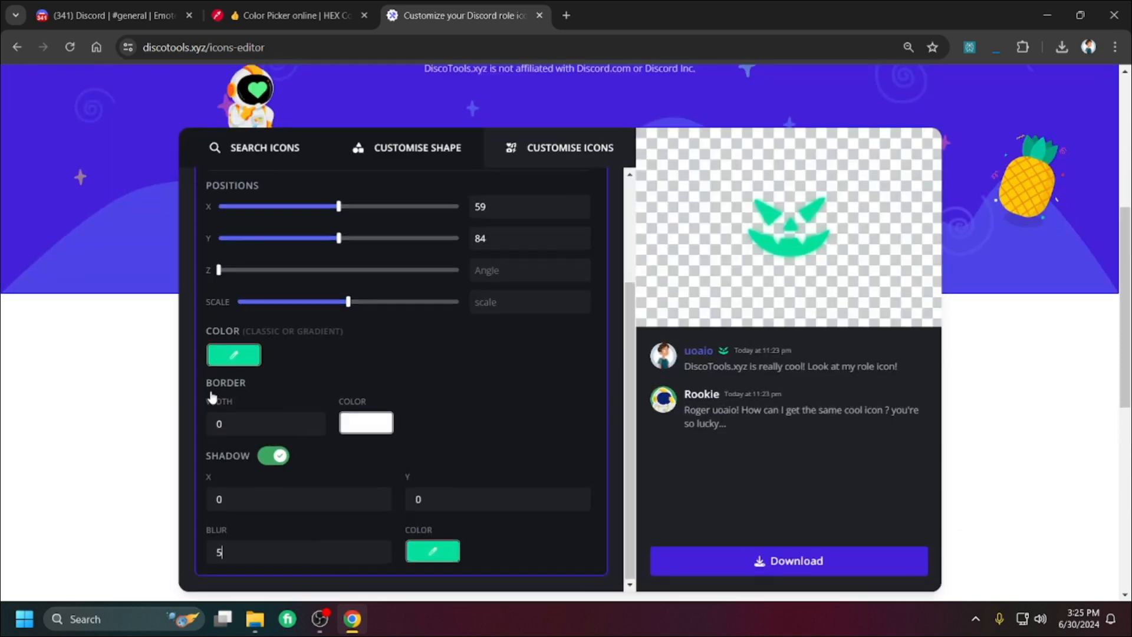
pyautogui.doubleClick(298, 496)
pyautogui.write('1')
pyautogui.press('Tab')
pyautogui.scroll(-3, 518, 387)
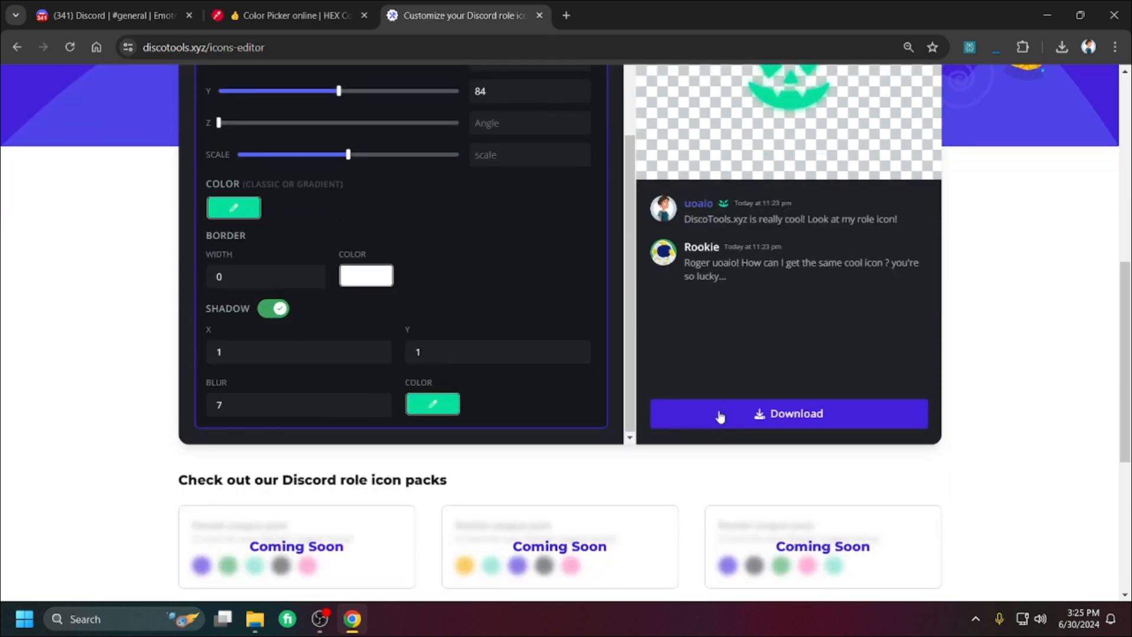
# Step: Download the pumpkin icon and post the resulting discotools-xyz-icon (6).png in the #general channel on Discord
pyautogui.click(722, 412)
pyautogui.click(107, 16)
pyautogui.click(1061, 46)
pyautogui.moveTo(940, 110); pyautogui.dragTo(387, 271)
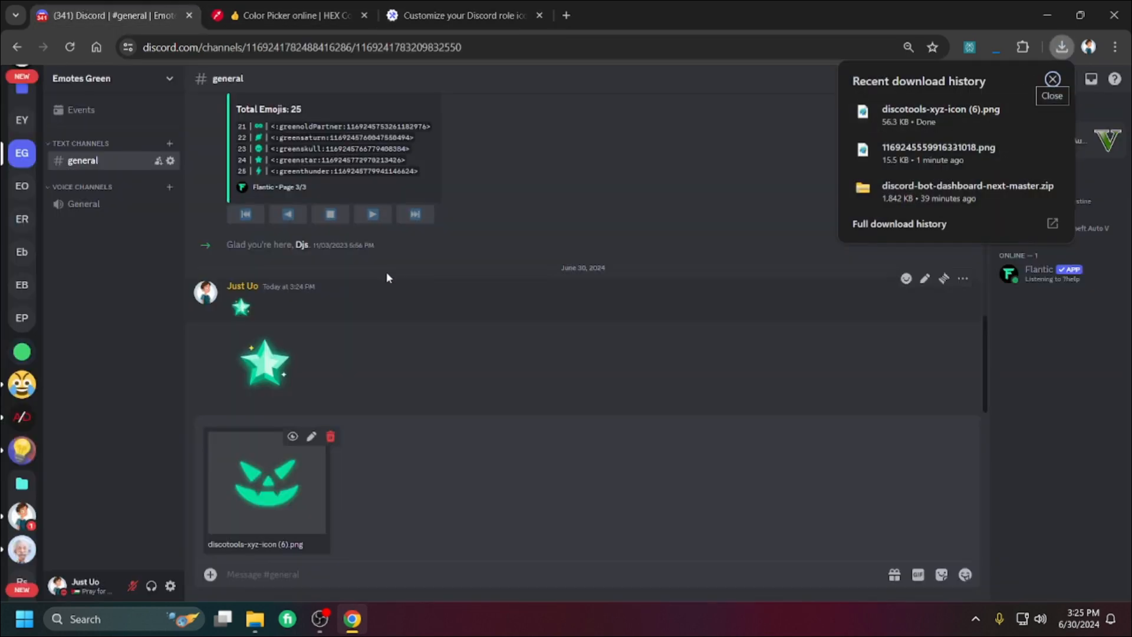
pyautogui.press('Return')
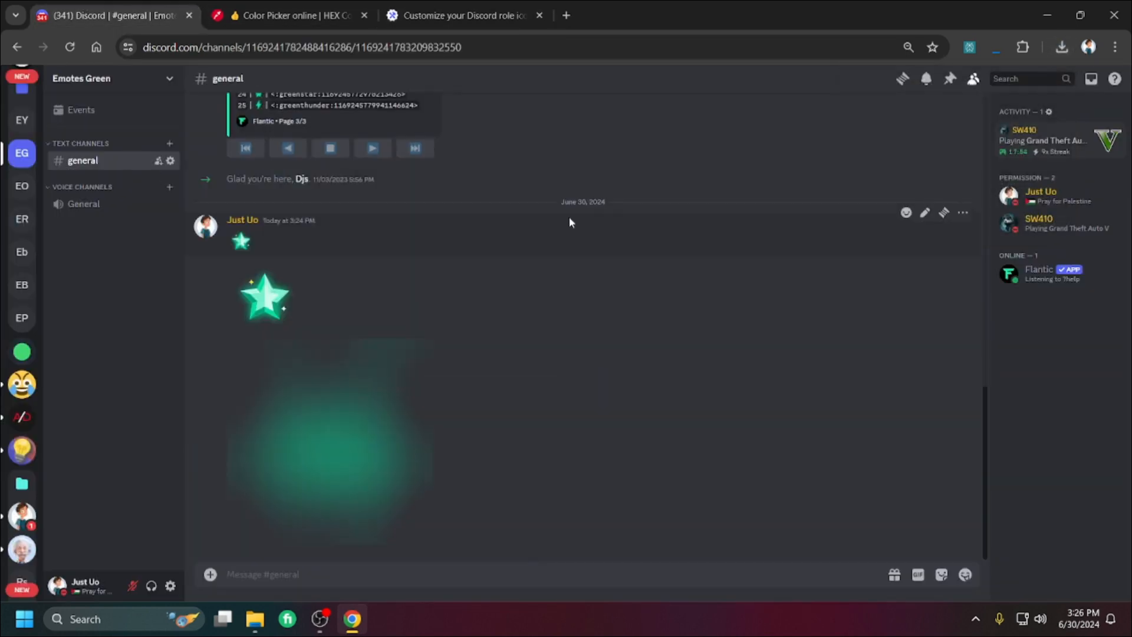
pyautogui.click(344, 501)
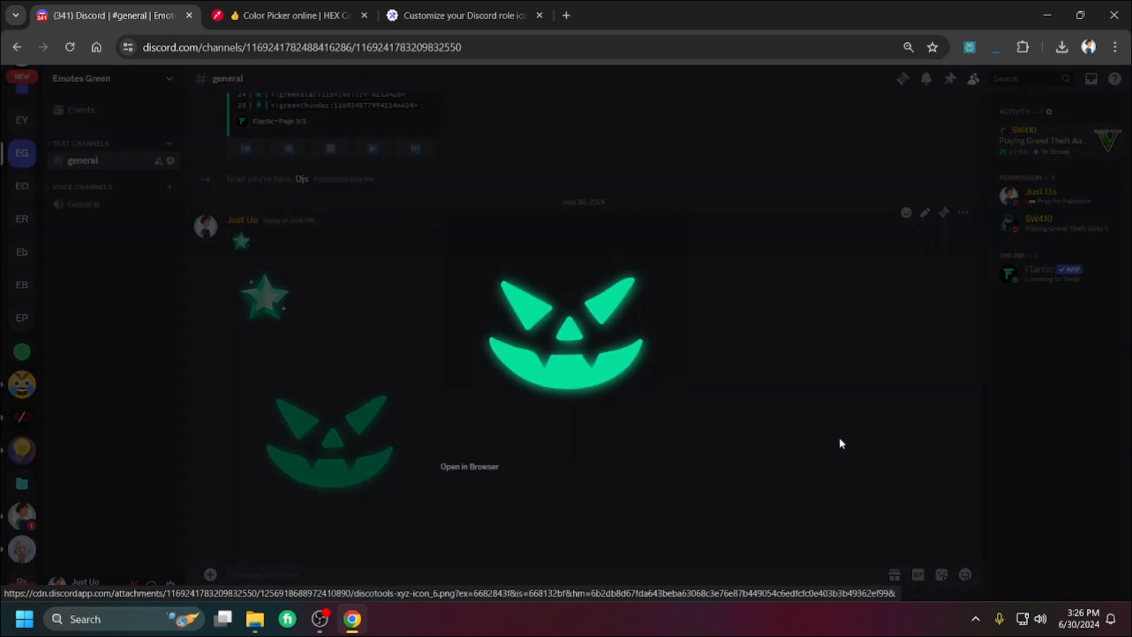
pyautogui.click(847, 437)
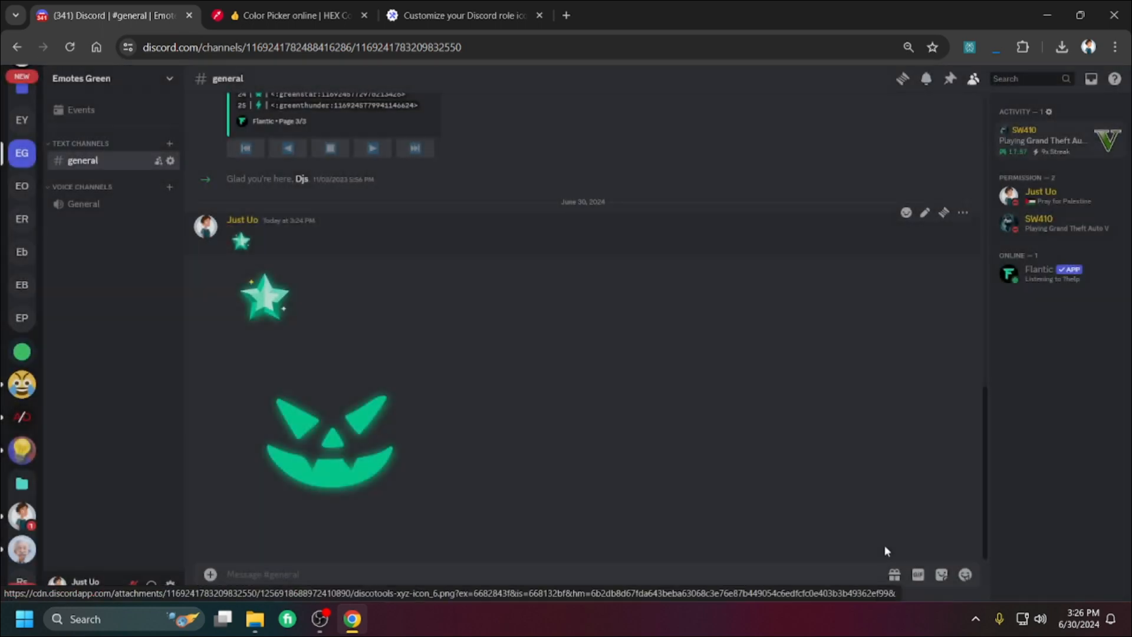
# Step: On Flaticon, browse the solid-style interface icons and open the solid paper-plane icon in the icon editor
pyautogui.click(480, 8)
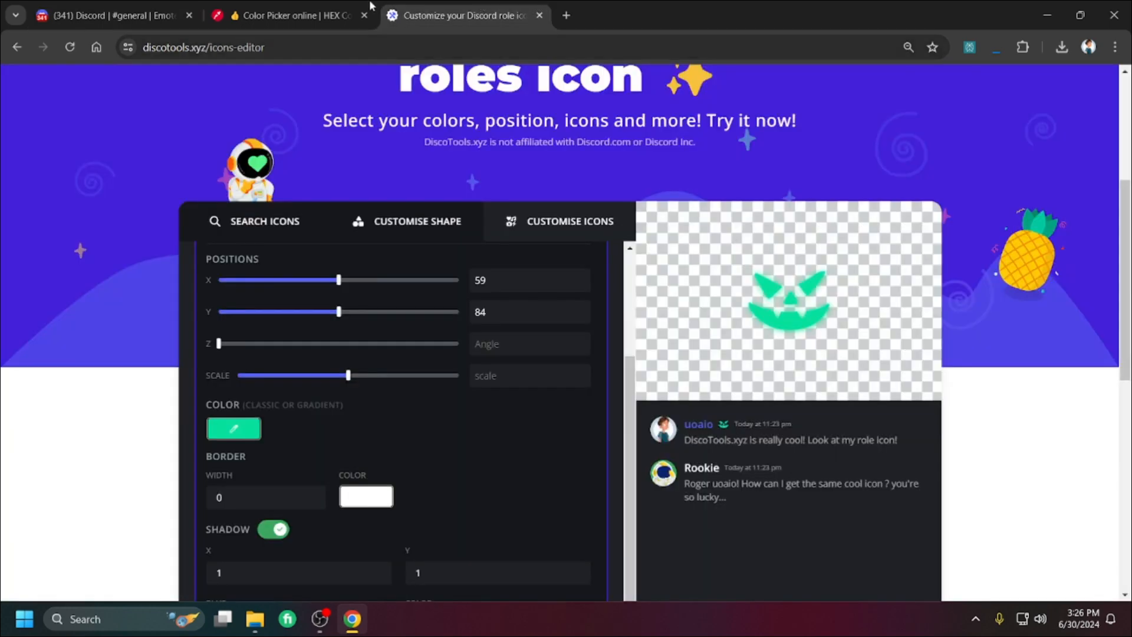
pyautogui.click(277, 232)
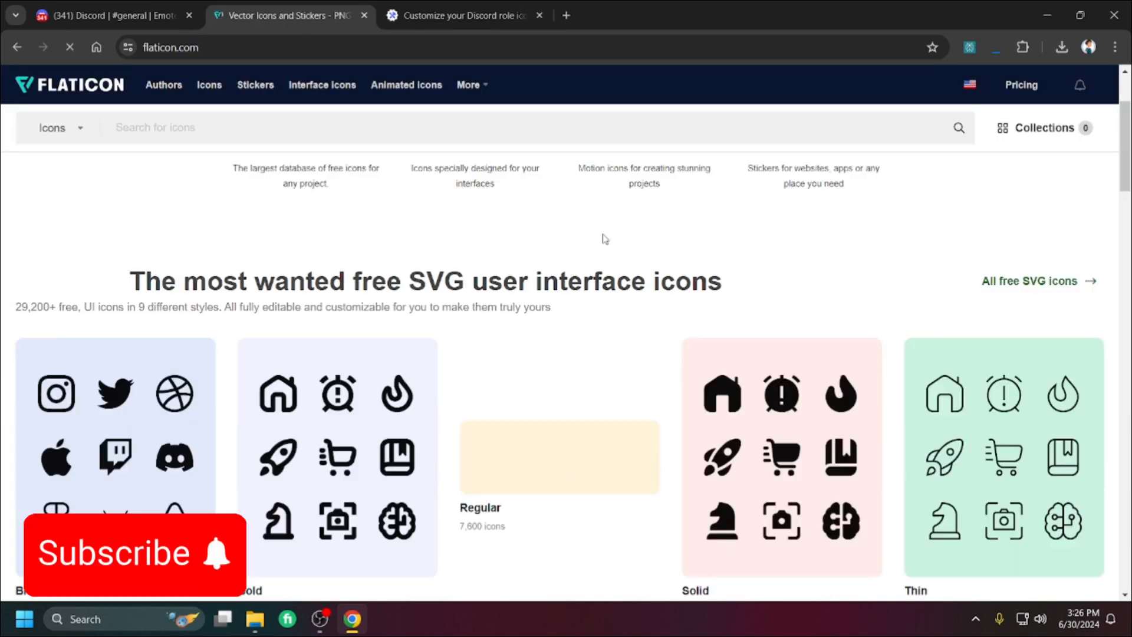
pyautogui.scroll(-1, 606, 239)
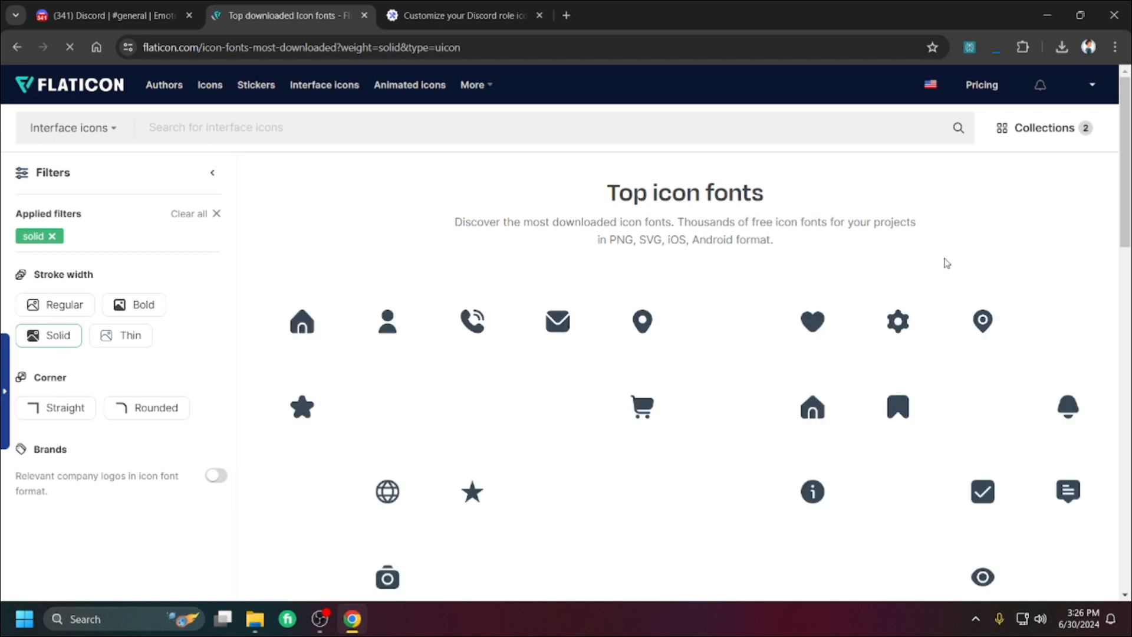
pyautogui.scroll(-5, 662, 346)
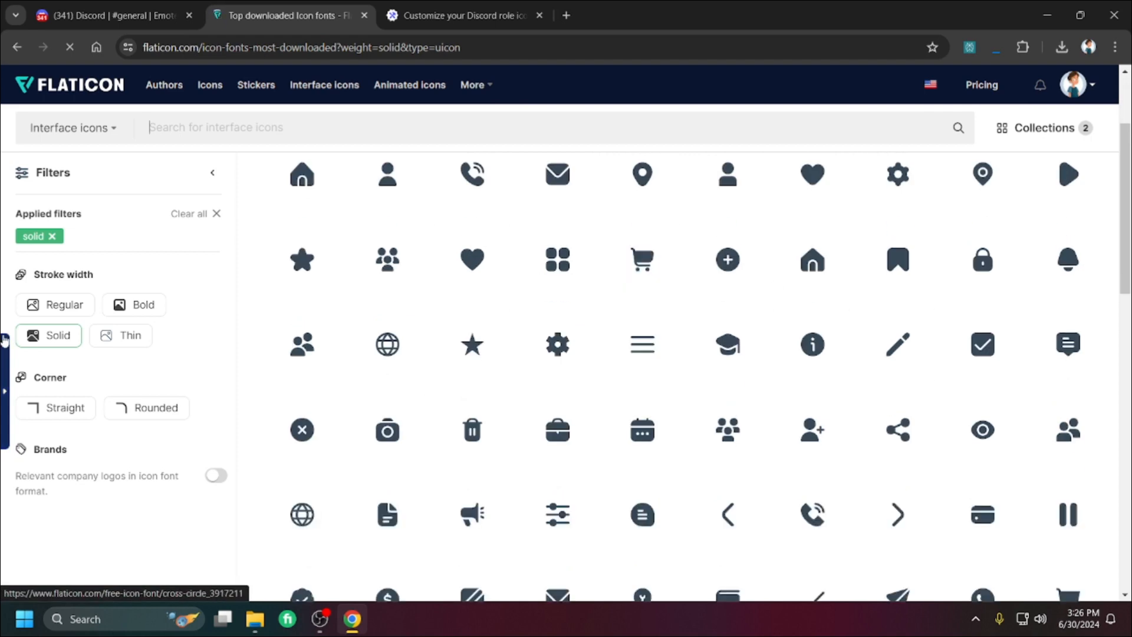
pyautogui.scroll(-2, 518, 476)
pyautogui.click(880, 320)
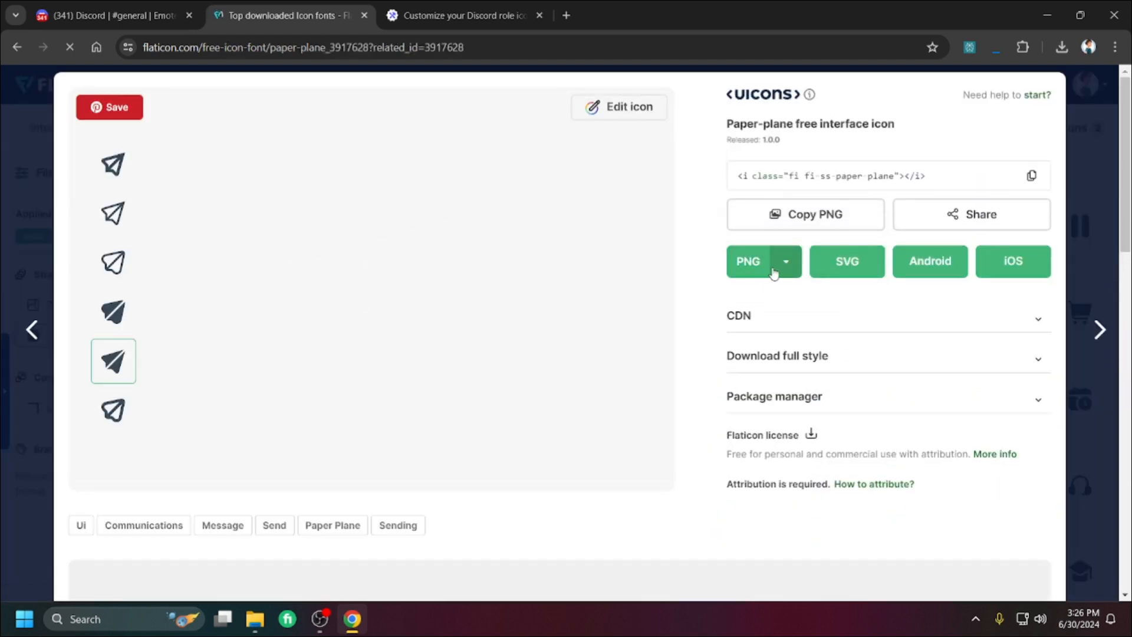
pyautogui.click(619, 107)
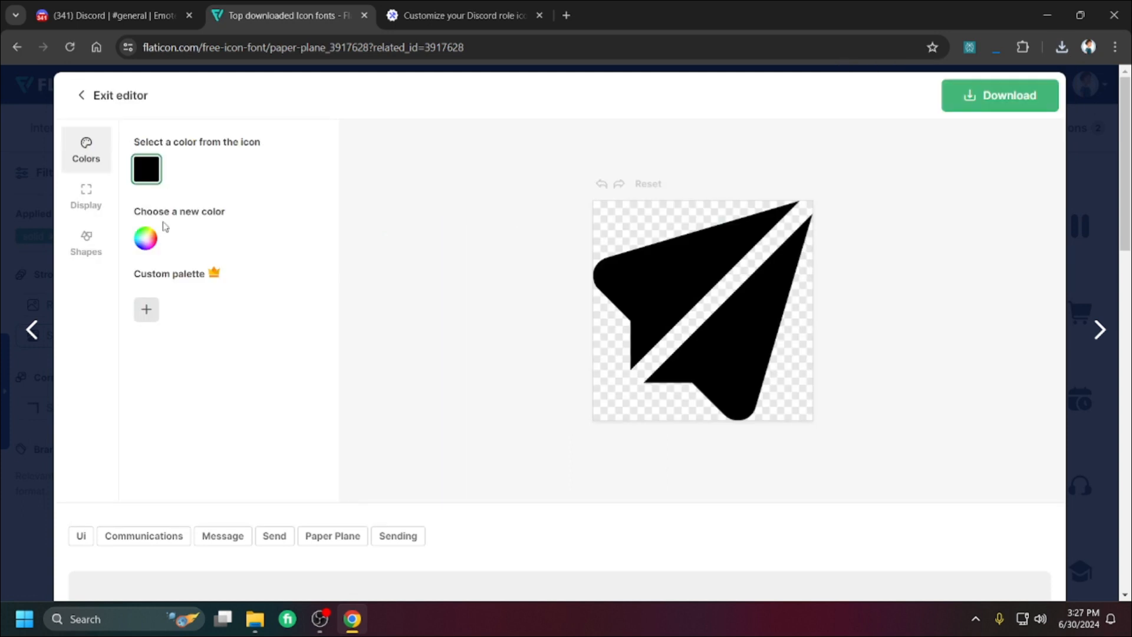
# Step: Recolor the paper-plane icon with the copied green #05e09c and download it as a PNG
pyautogui.click(146, 238)
pyautogui.click(294, 370)
pyautogui.hotkey('ctrl', 'v')
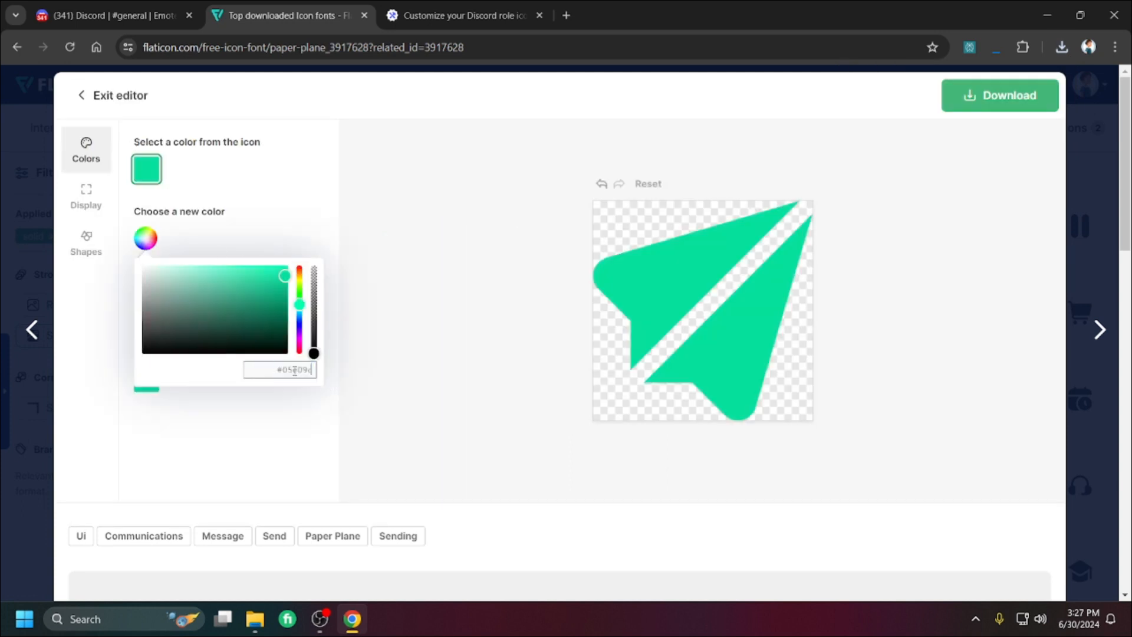
pyautogui.click(305, 454)
pyautogui.click(1000, 95)
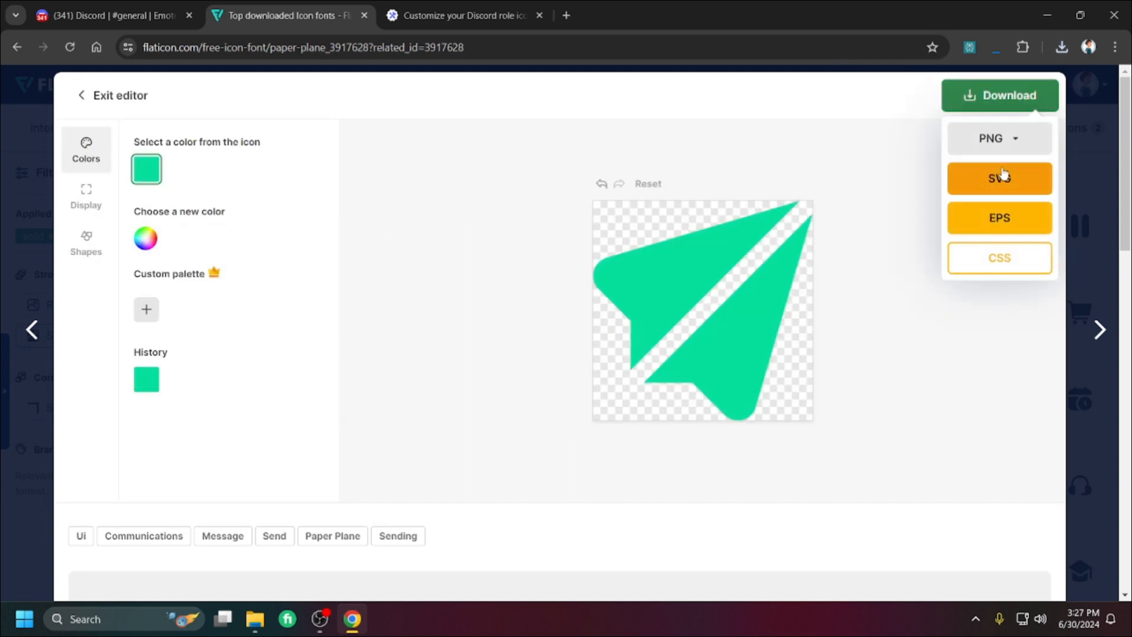
pyautogui.click(998, 138)
pyautogui.click(964, 307)
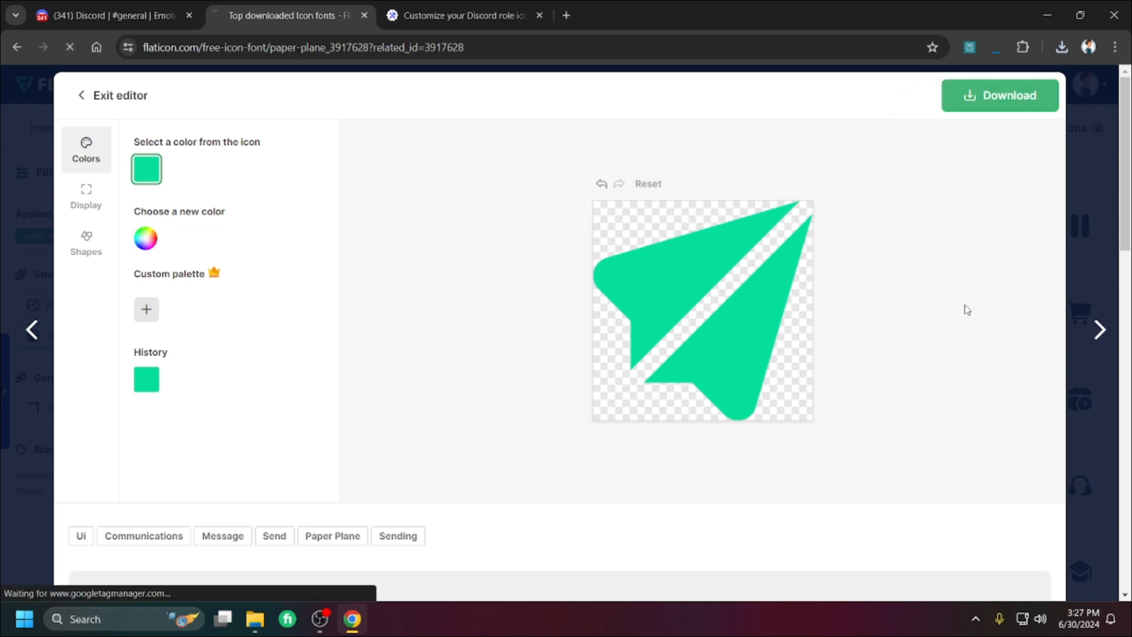
# Step: Return to the DiscoTools icons editor and upload the green paper-plane PNG from the Downloads folder as a custom icon
pyautogui.click(390, 10)
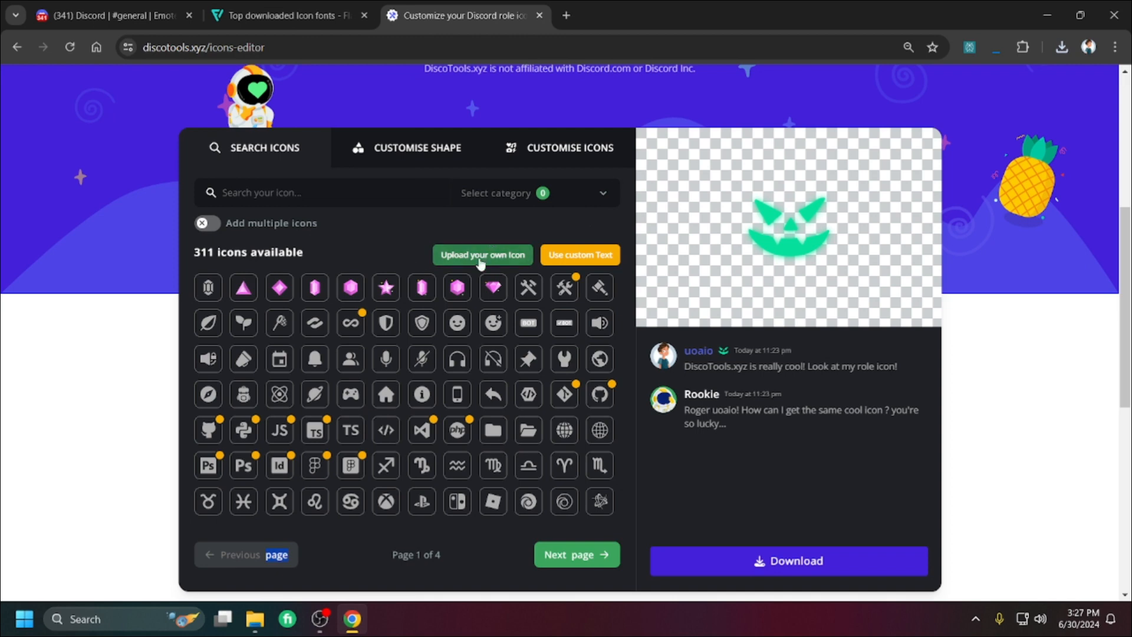
pyautogui.click(456, 262)
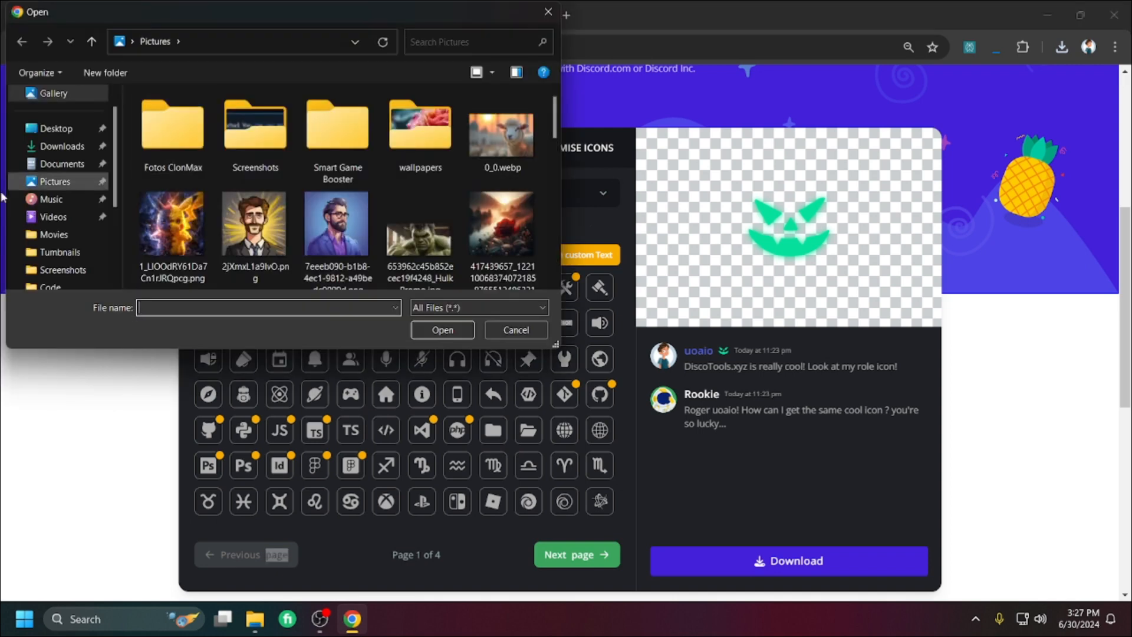
pyautogui.click(62, 166)
pyautogui.click(62, 146)
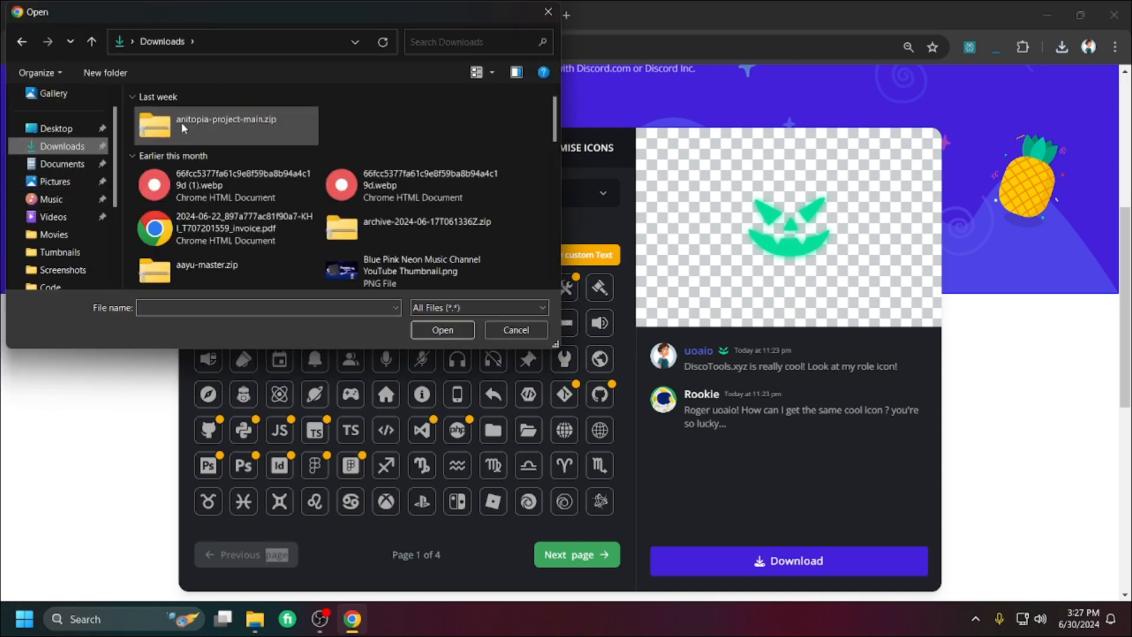
pyautogui.click(218, 121)
pyautogui.click(474, 332)
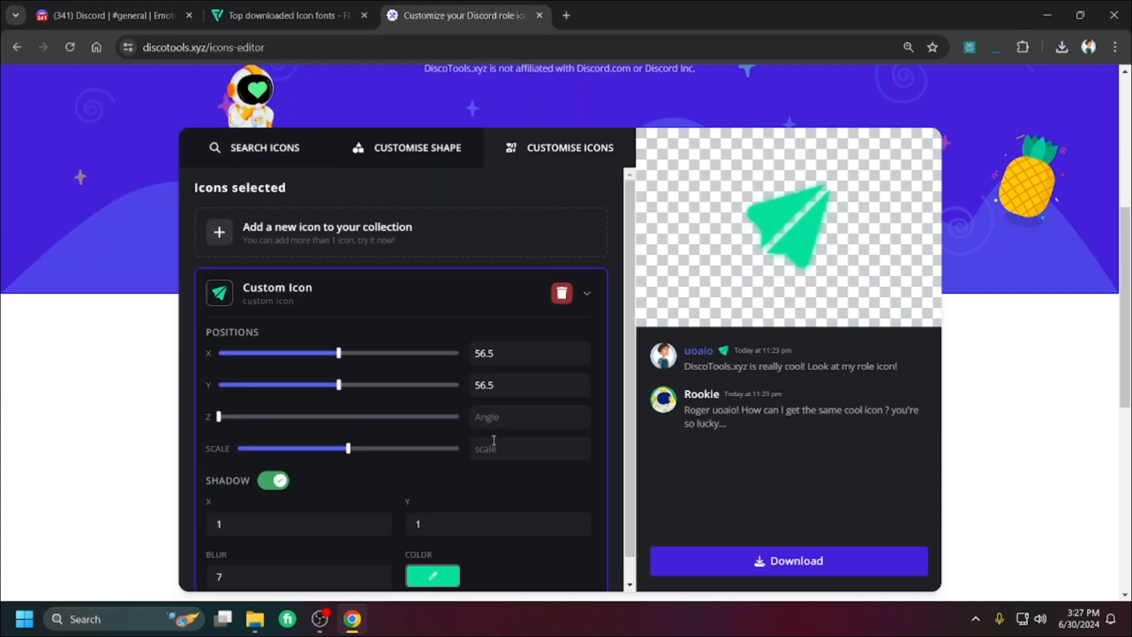
# Step: Set the custom plane icon's shadow blur to 5 and download the finished icon
pyautogui.scroll(-3, 511, 519)
pyautogui.scroll(3, 589, 383)
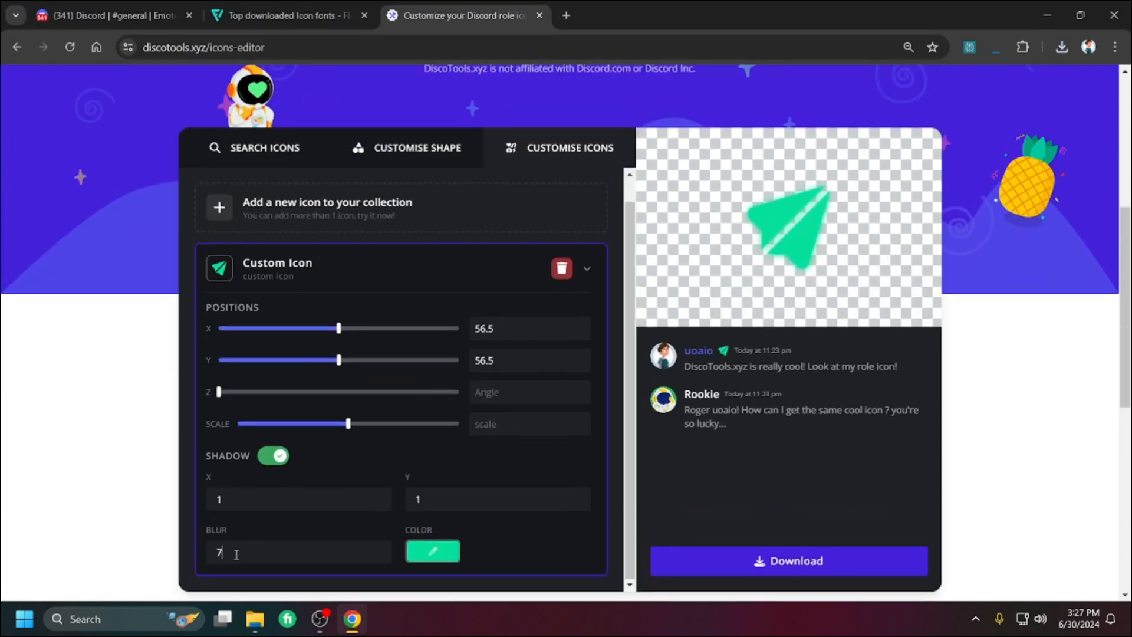
pyautogui.press('BackSpace')
pyautogui.write('5')
pyautogui.click(820, 561)
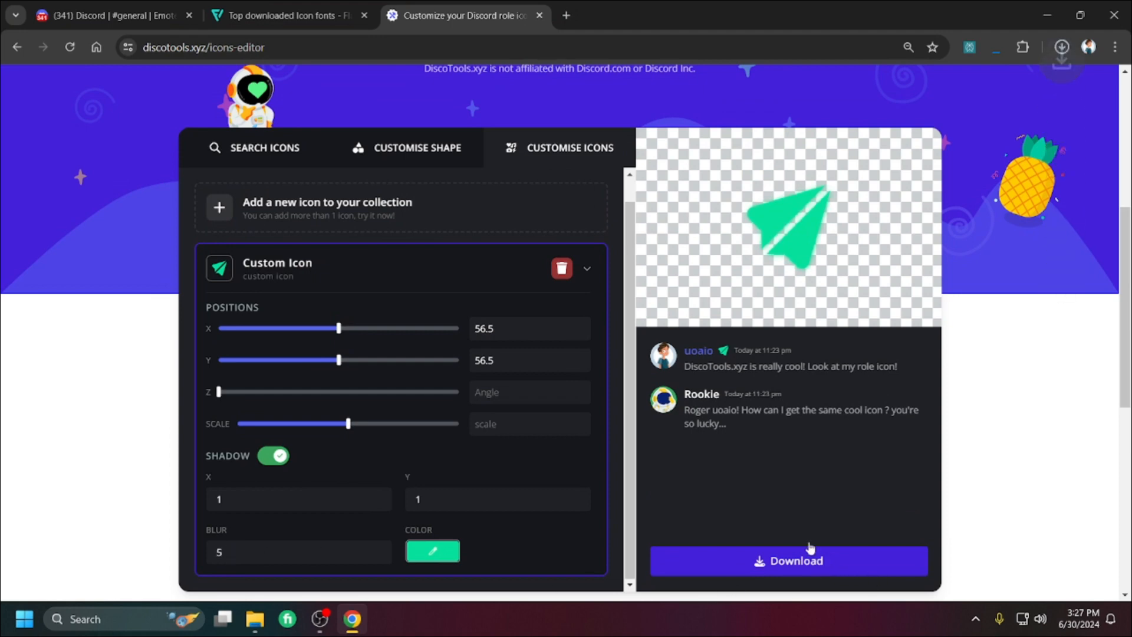
# Step: Switch to Discord and post the newly downloaded plane icon in the #general channel
pyautogui.click(112, 15)
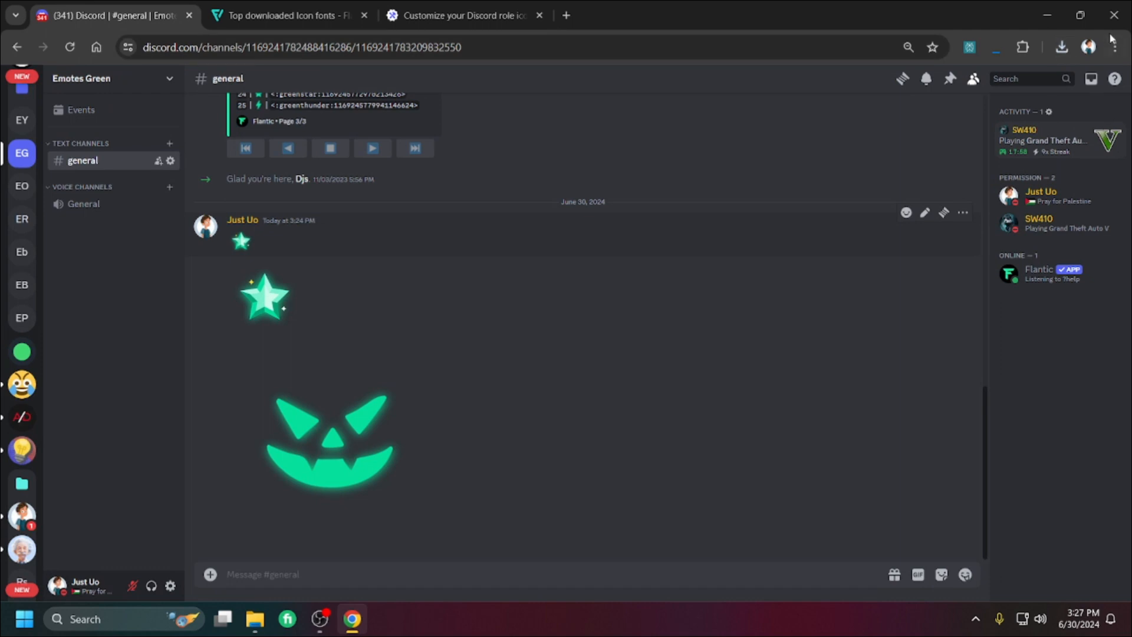
pyautogui.click(1061, 47)
pyautogui.moveTo(909, 139); pyautogui.dragTo(579, 295)
pyautogui.press('Return')
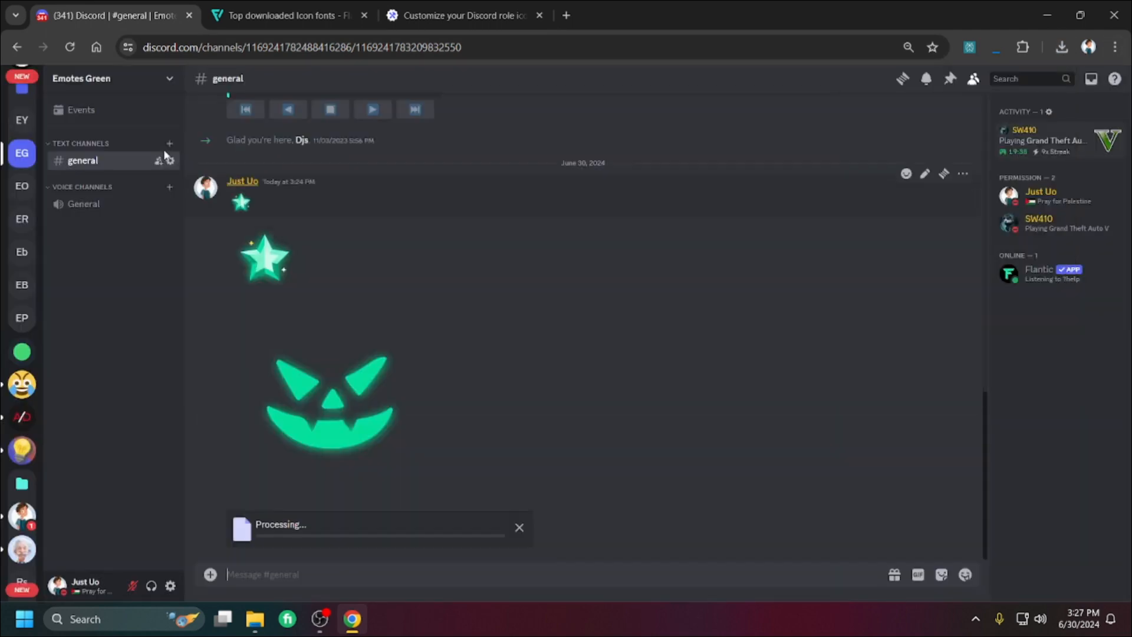
# Step: Open the Emotes Green server's emoji settings and upload the downloaded plane and pumpkin icons as emojis
pyautogui.click(118, 79)
pyautogui.click(145, 155)
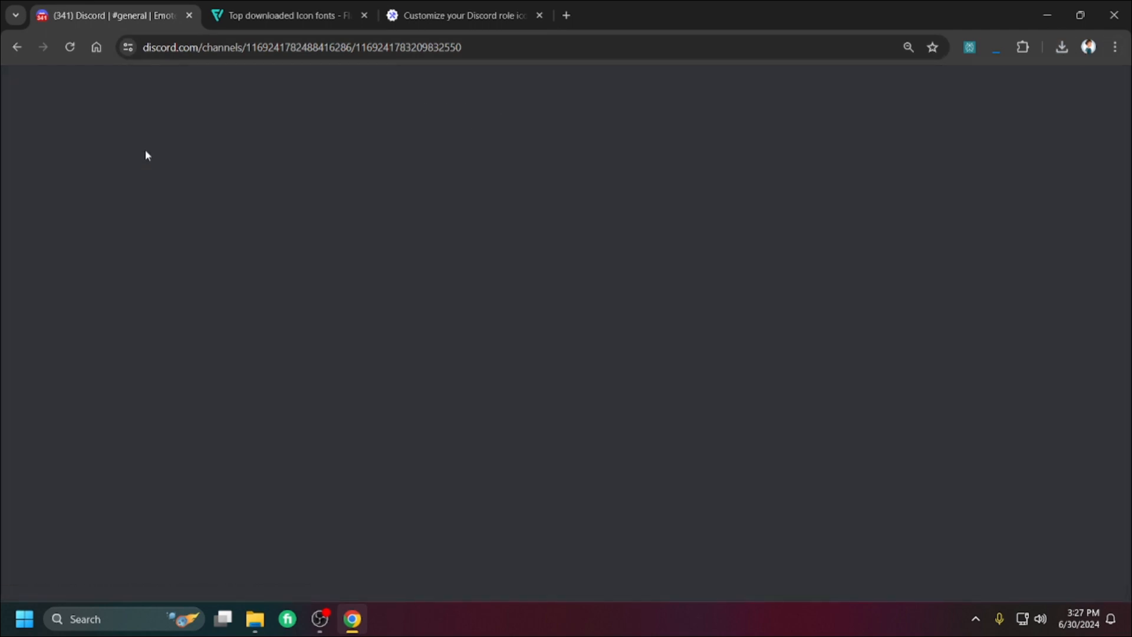
pyautogui.click(290, 161)
pyautogui.click(1061, 47)
pyautogui.moveTo(919, 125); pyautogui.dragTo(692, 234)
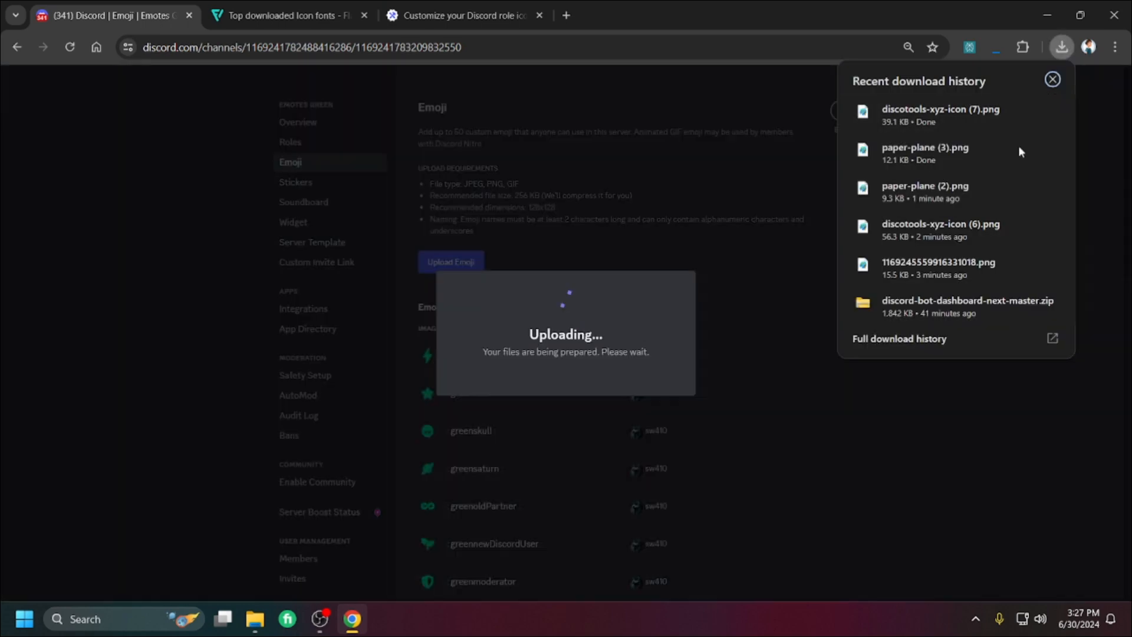
pyautogui.moveTo(924, 230); pyautogui.dragTo(491, 350)
# Step: Name the new plane emoji "plane" and the pumpkin emoji "eb", and leave the server settings
pyautogui.click(492, 393)
pyautogui.write('plane')
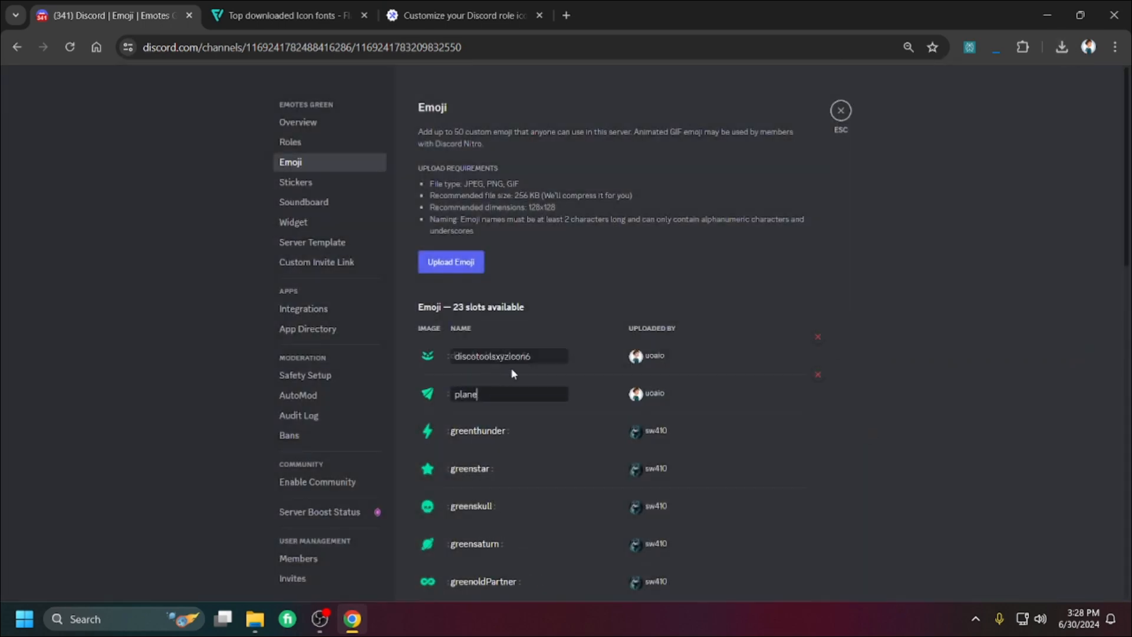
pyautogui.click(524, 356)
pyautogui.write('eb')
pyautogui.press('Return')
pyautogui.press('Escape')
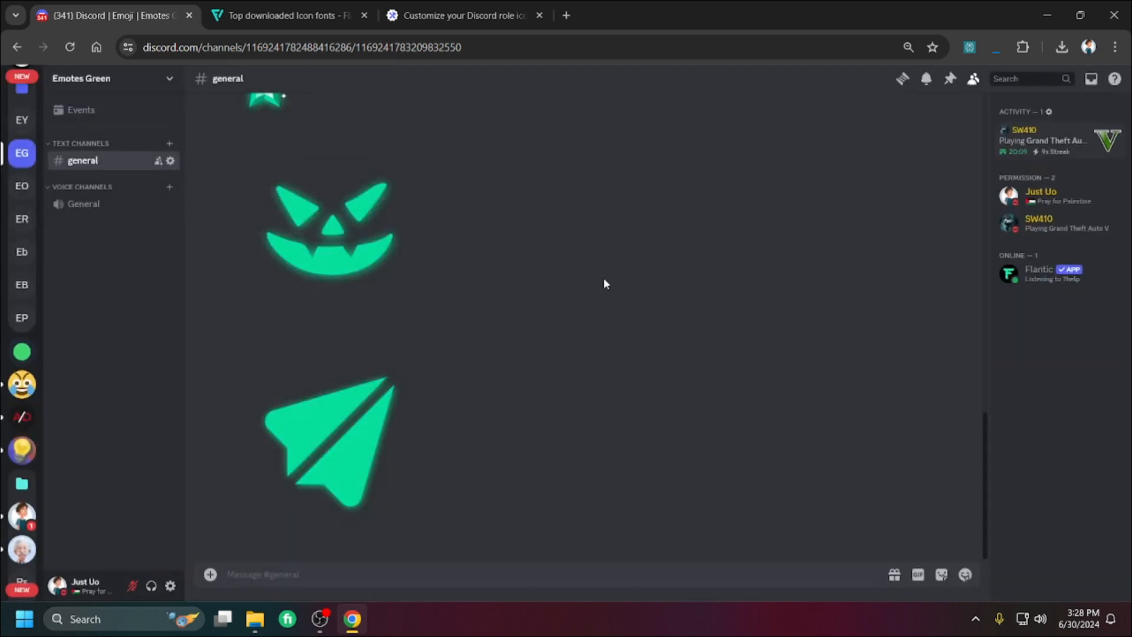
# Step: Send a message in #general containing the new pumpkin emoji followed by two plane emojis
pyautogui.click(965, 575)
pyautogui.keyDown('shift'); pyautogui.click(735, 355); pyautogui.keyUp('shift')
pyautogui.keyDown('shift'); pyautogui.click(764, 360); pyautogui.keyUp('shift')
pyautogui.click(764, 359)
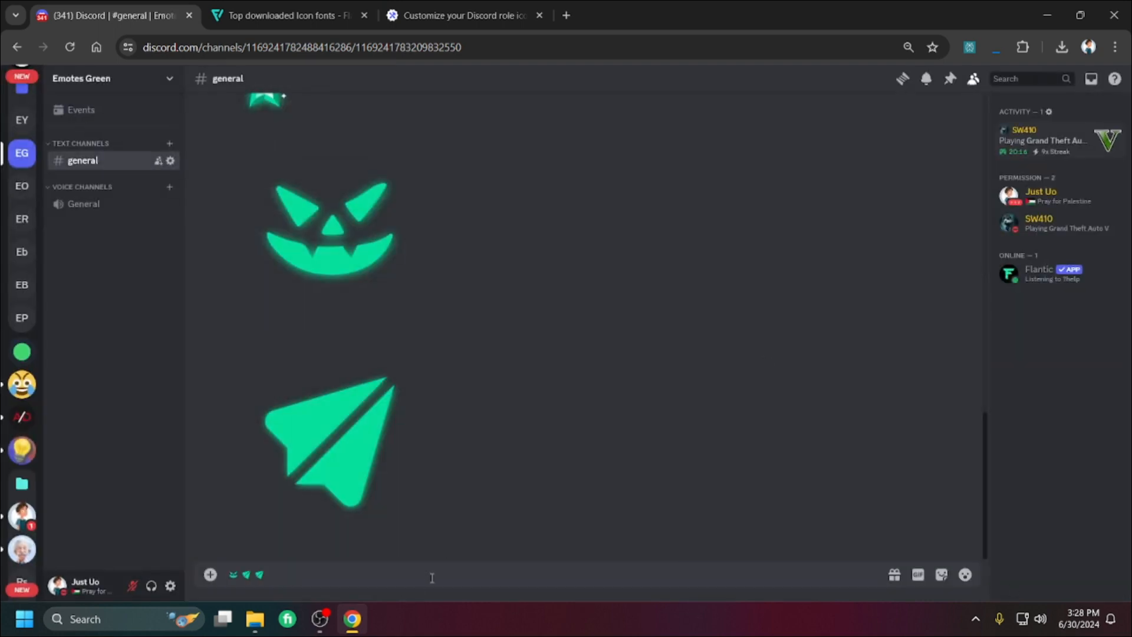
pyautogui.press('Return')
pyautogui.click(297, 533)
pyautogui.click(787, 542)
# Step: Send the pumpkin emoji on its own in #general and inspect the sent emoji
pyautogui.click(965, 574)
pyautogui.click(732, 358)
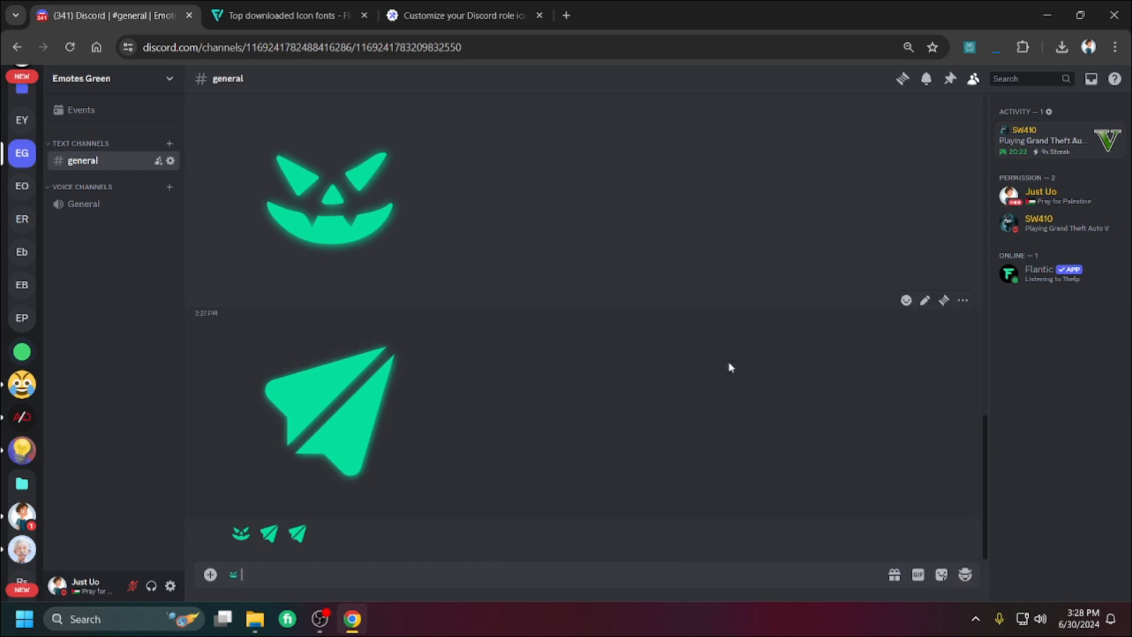
pyautogui.press('Return')
pyautogui.click(246, 532)
pyautogui.click(248, 534)
# Step: Return to the DiscoTools icons editor and add the narrow pointed-top shield shape behind the plane icon
pyautogui.click(448, 13)
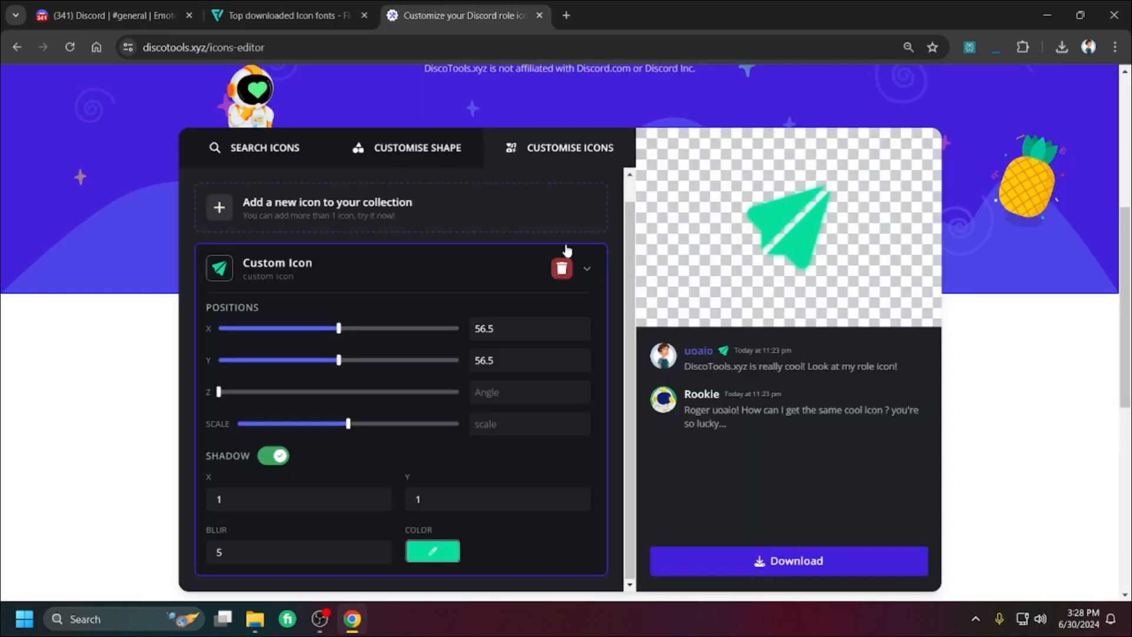
pyautogui.click(589, 268)
pyautogui.click(394, 149)
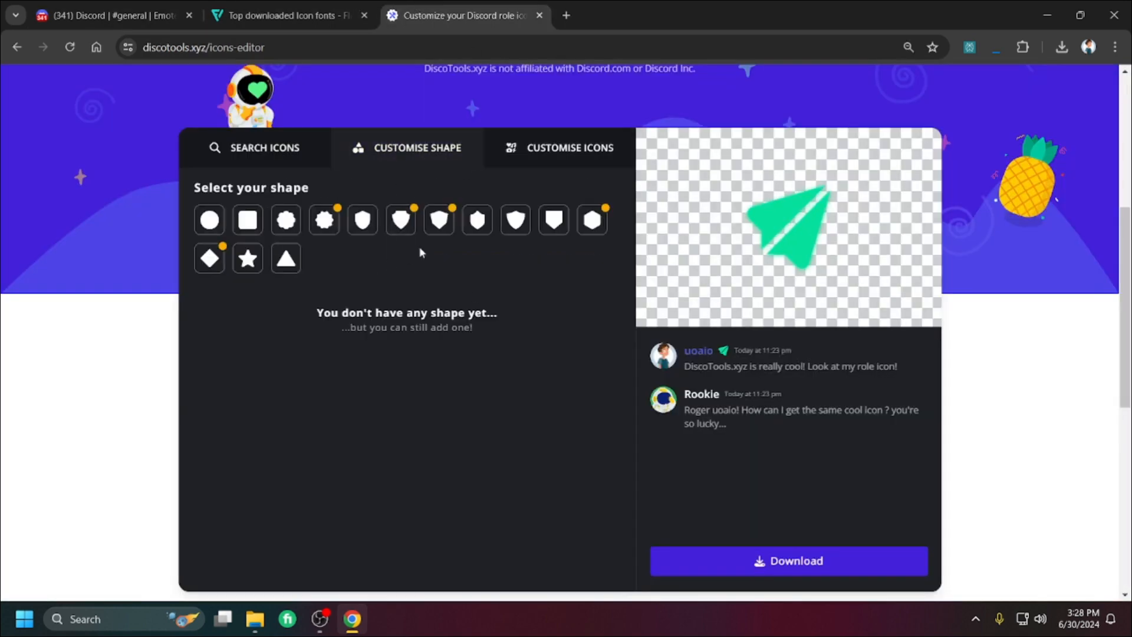
pyautogui.click(325, 219)
pyautogui.click(363, 219)
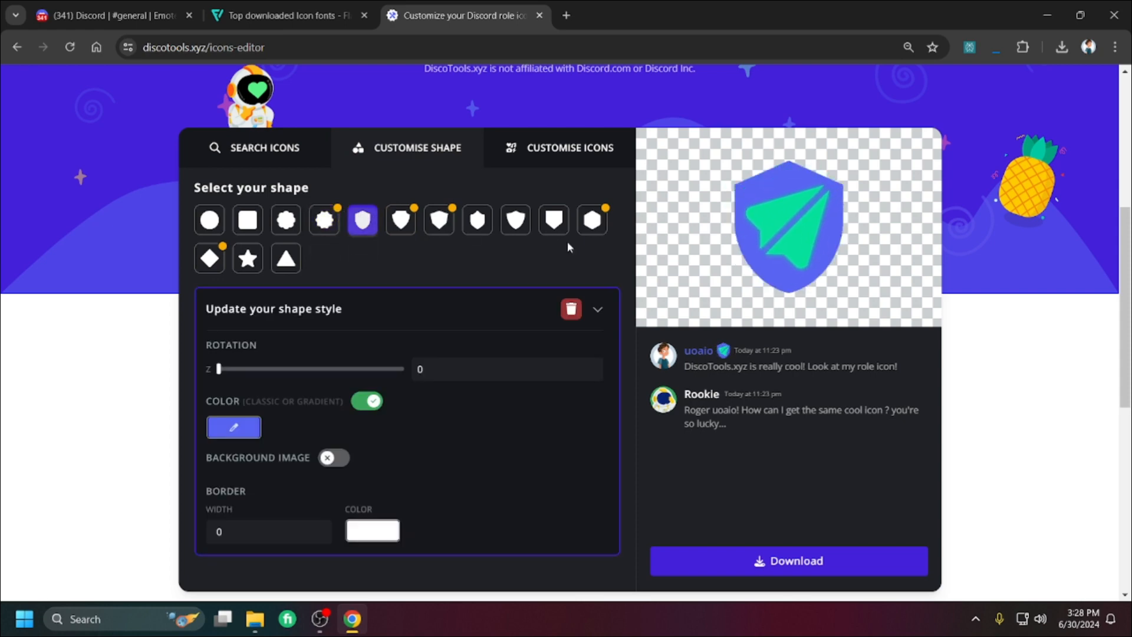
pyautogui.click(477, 219)
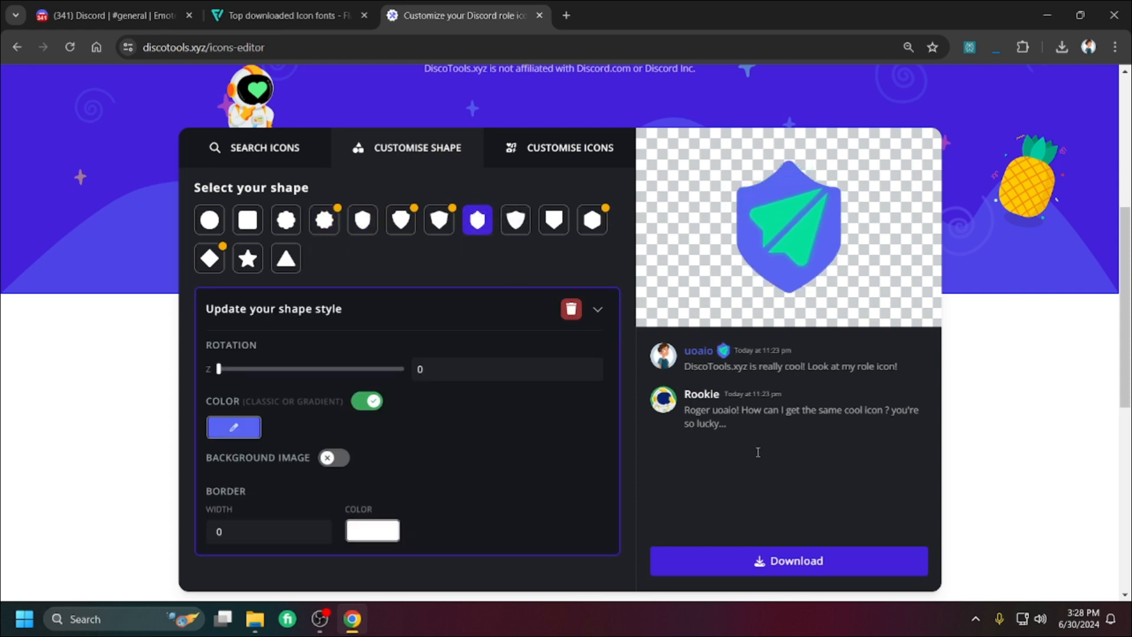
# Step: Replace the plane icon with a custom text icon reading "10" over the shield shape
pyautogui.click(309, 156)
pyautogui.click(585, 255)
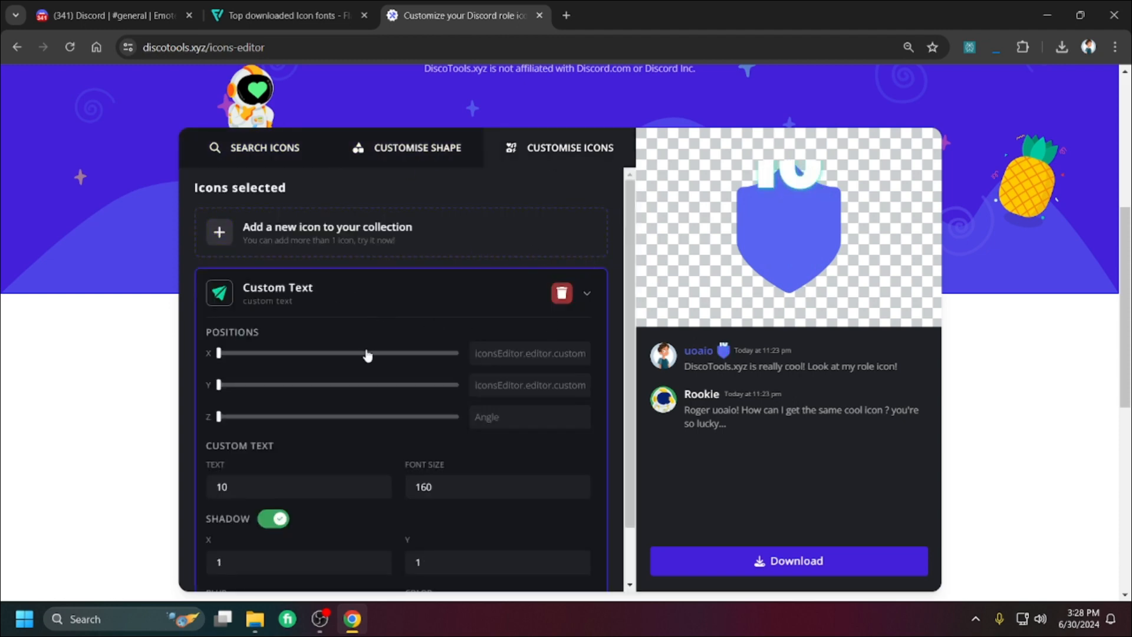
pyautogui.scroll(-1, 354, 371)
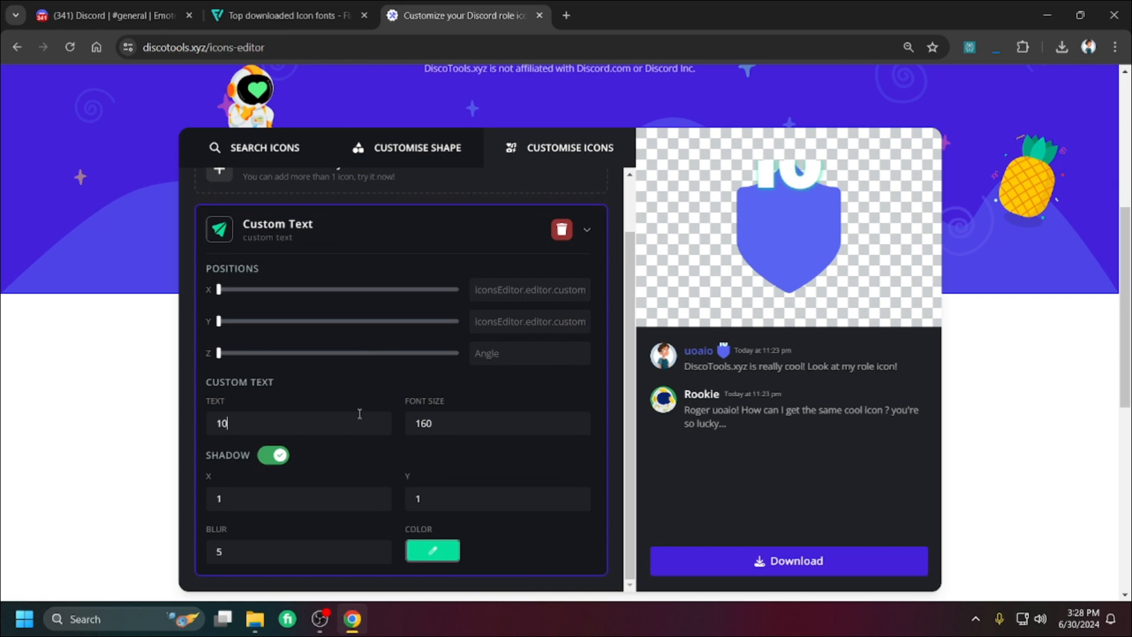
pyautogui.press('BackSpace')
pyautogui.write('0')
# Step: Turn off the custom text's shadow and set its X position to 0 and Y position to 184
pyautogui.click(269, 466)
pyautogui.scroll(3, 371, 479)
pyautogui.scroll(-4, 394, 427)
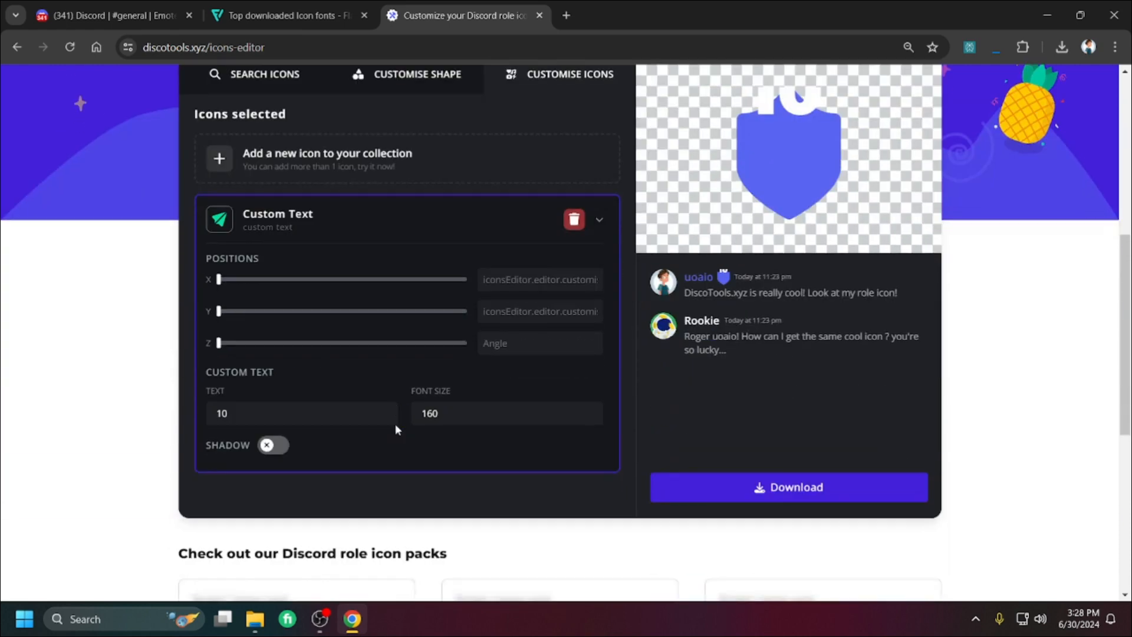
pyautogui.scroll(1, 395, 423)
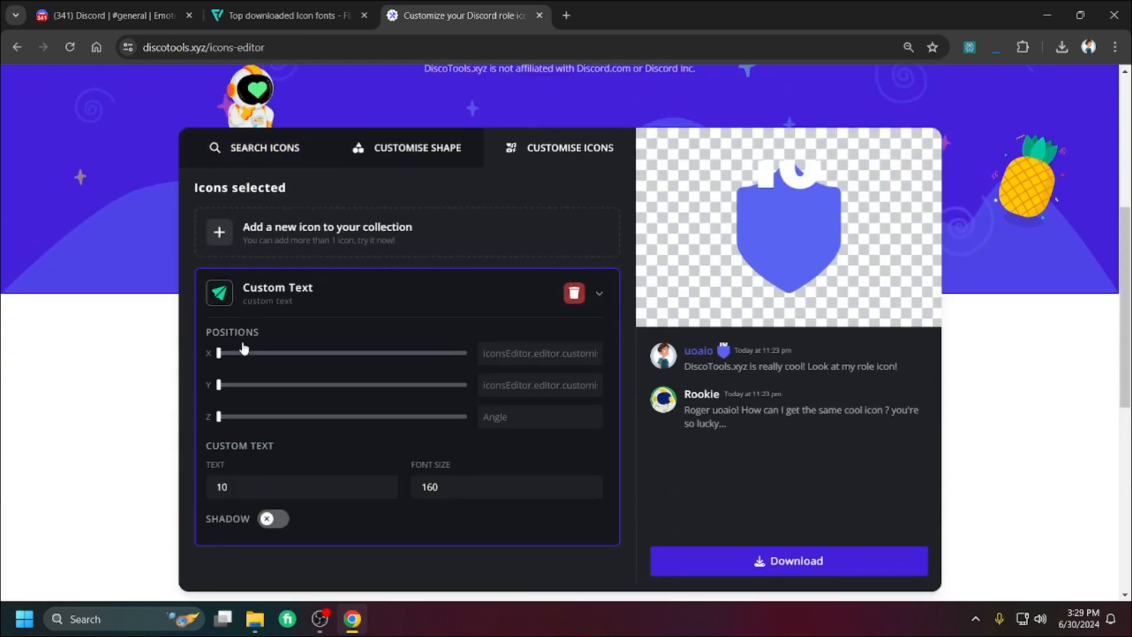
pyautogui.moveTo(279, 360); pyautogui.dragTo(264, 384)
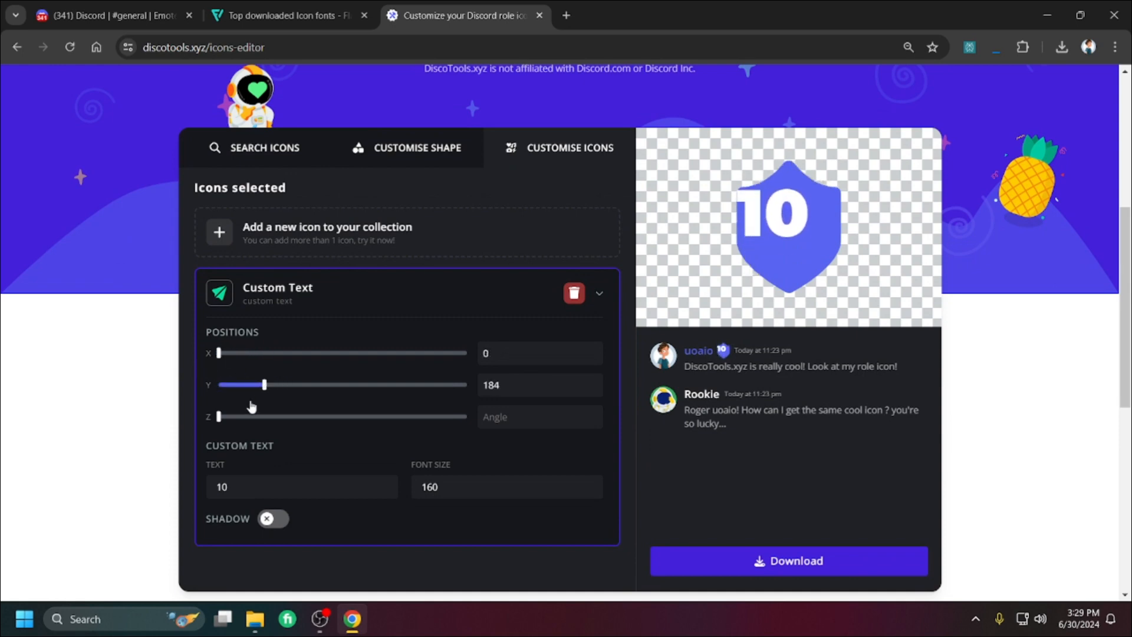